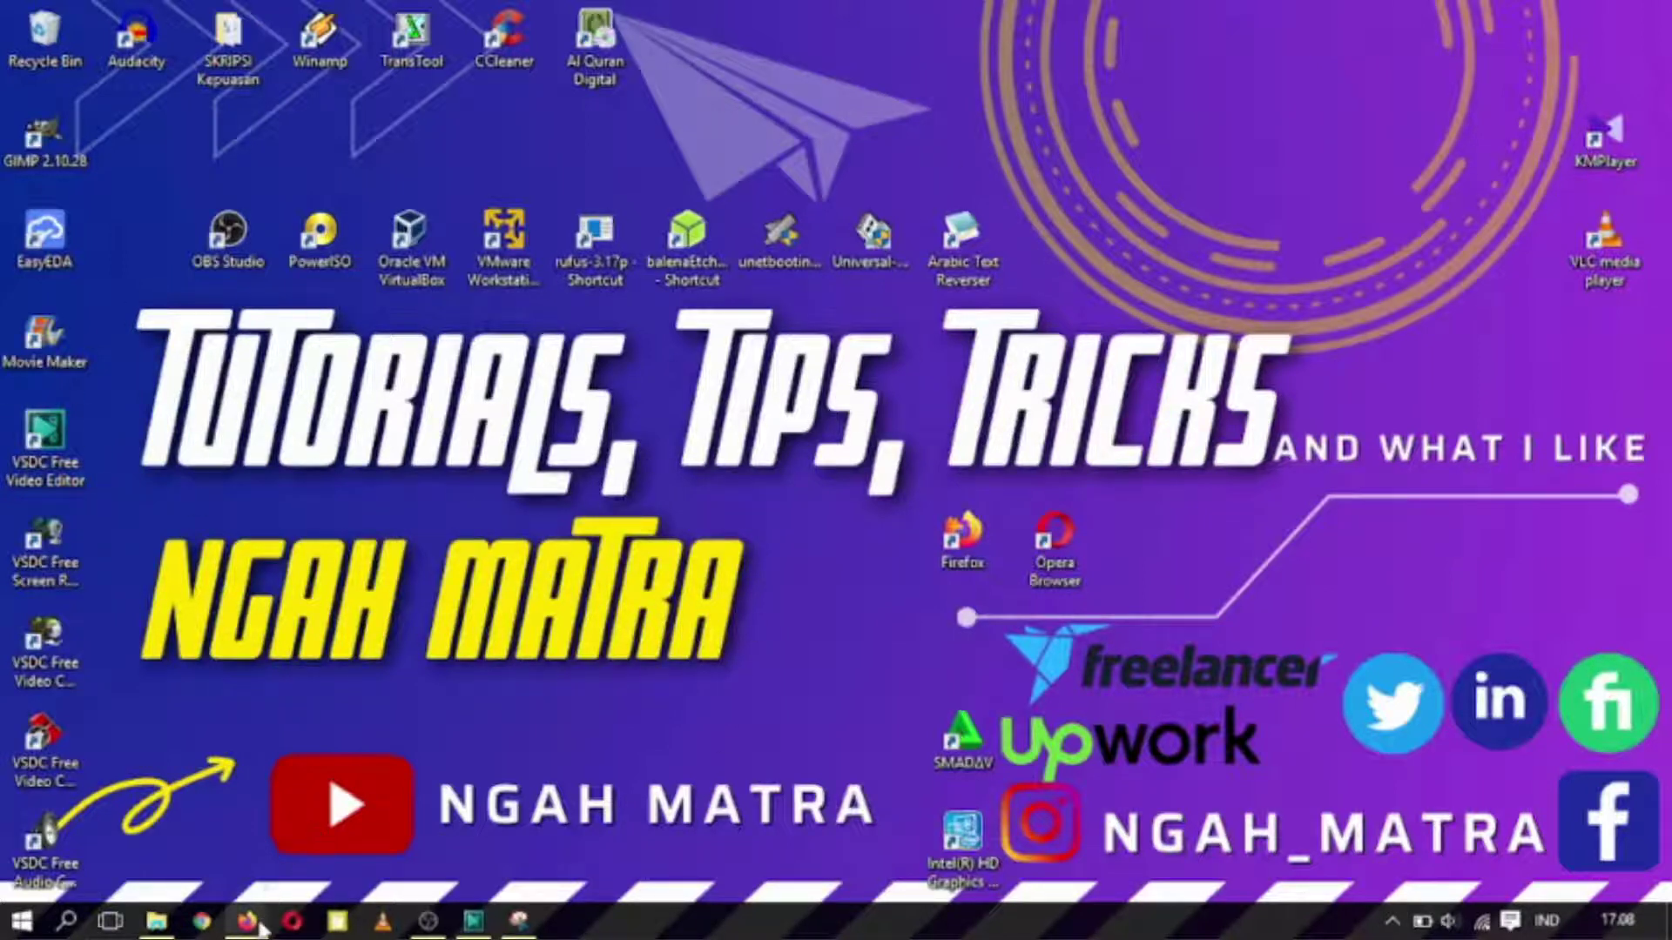
- Bring up Firefox and scroll through the VoiceMaker speech text
mouse_move(261, 930)
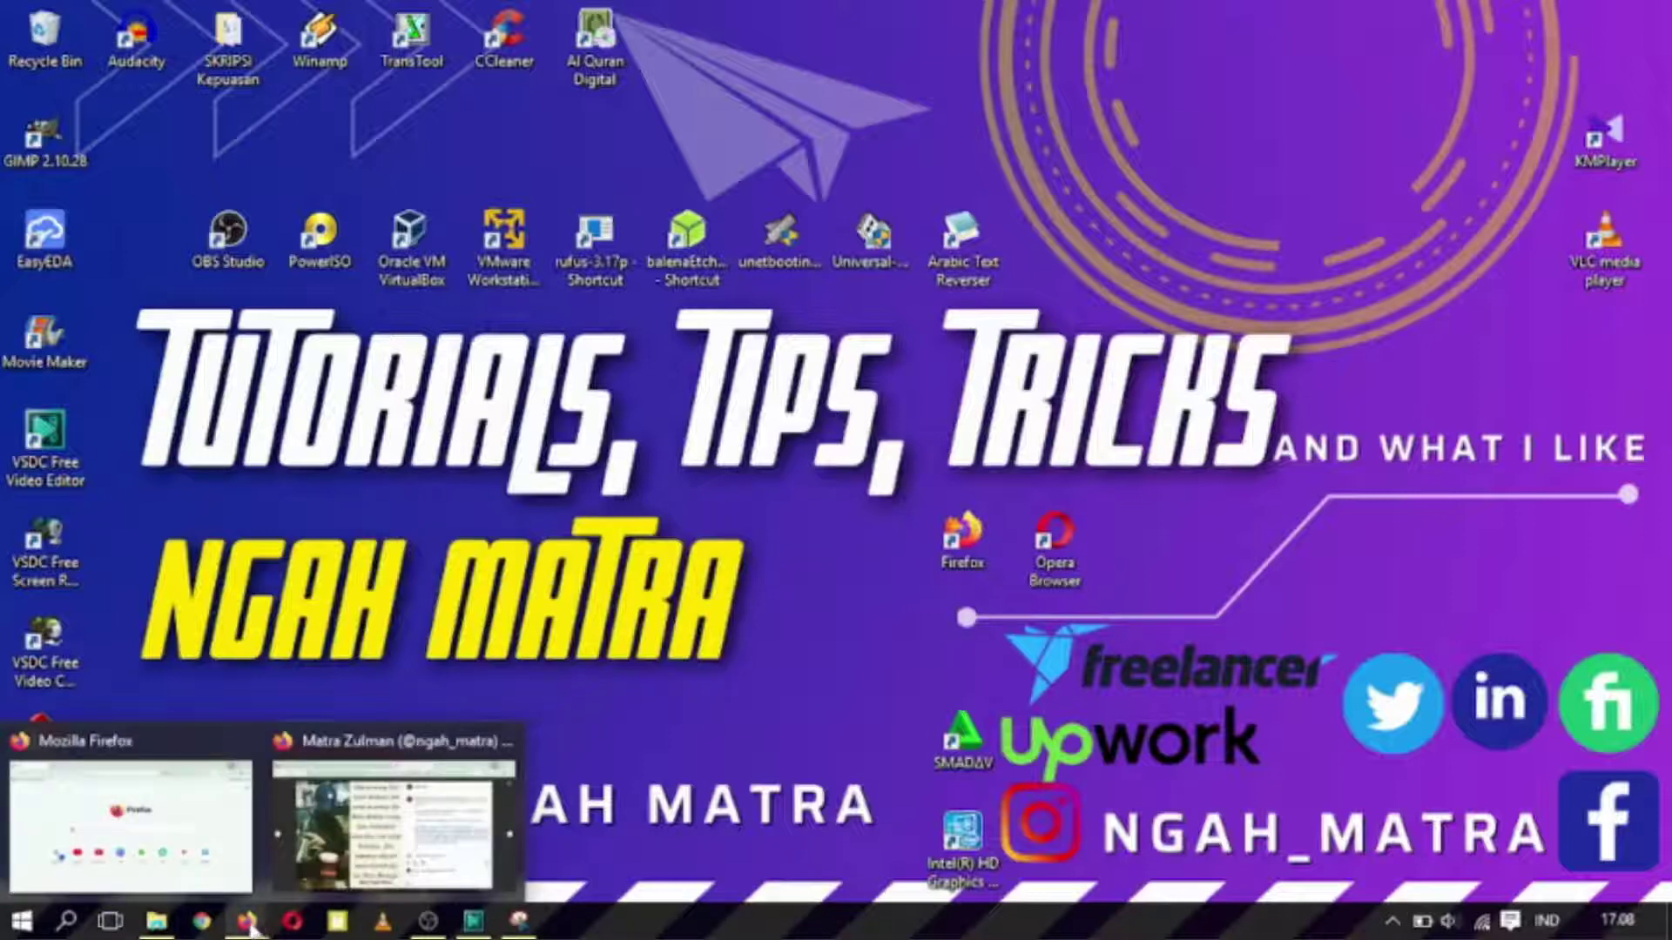
click(305, 847)
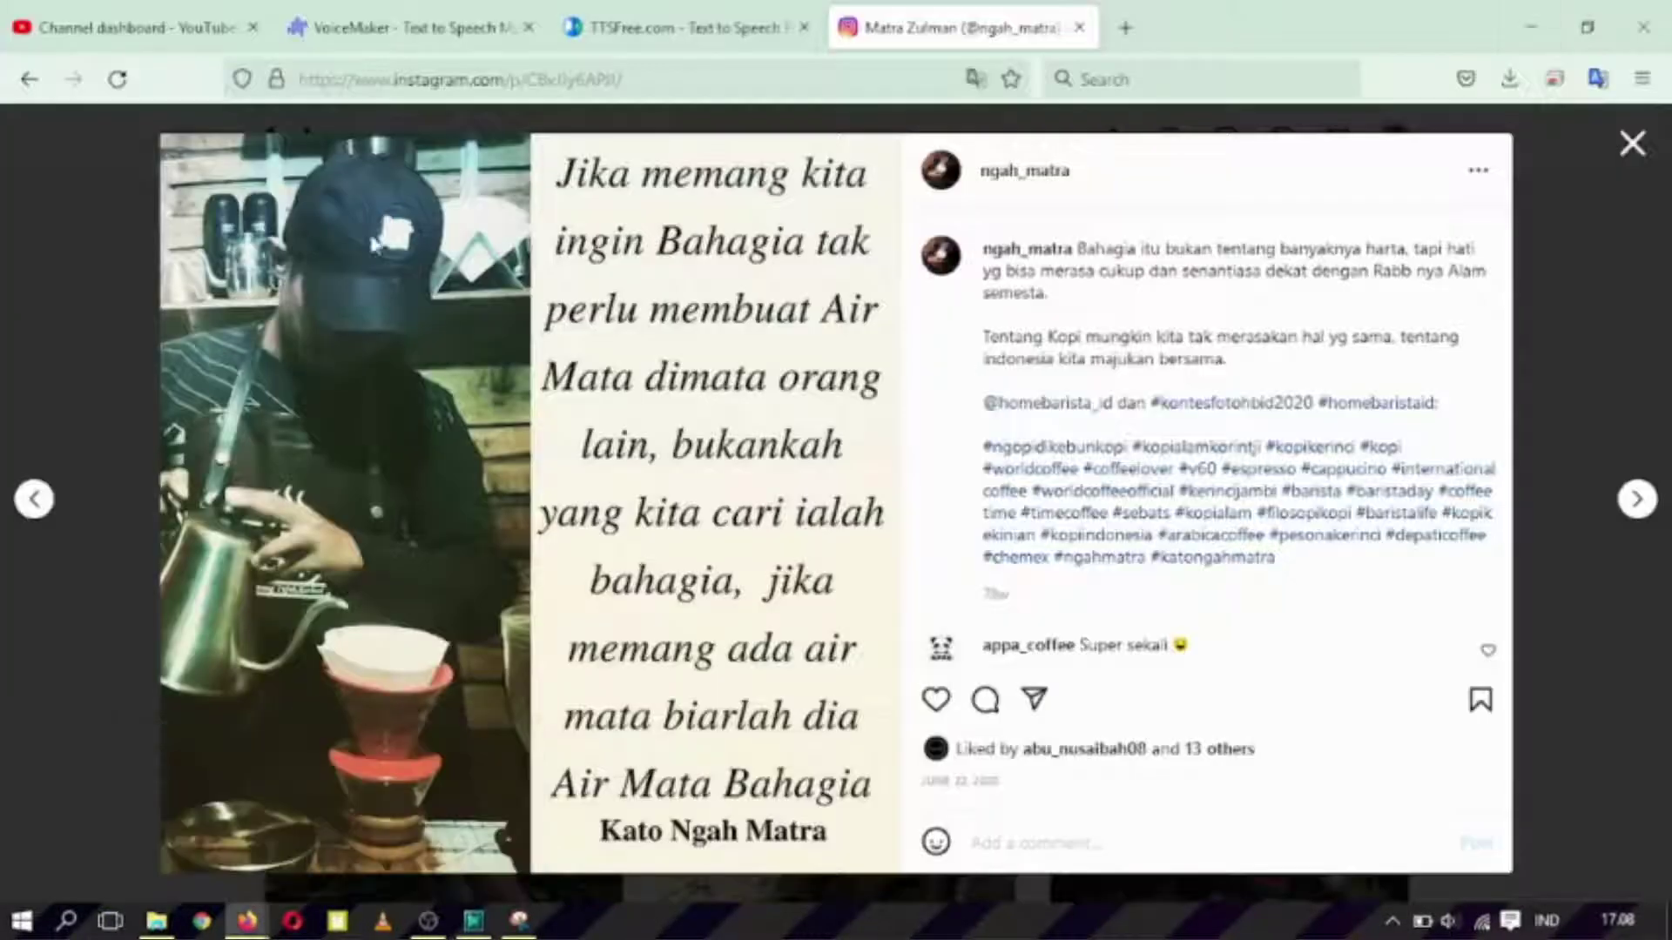
click(346, 22)
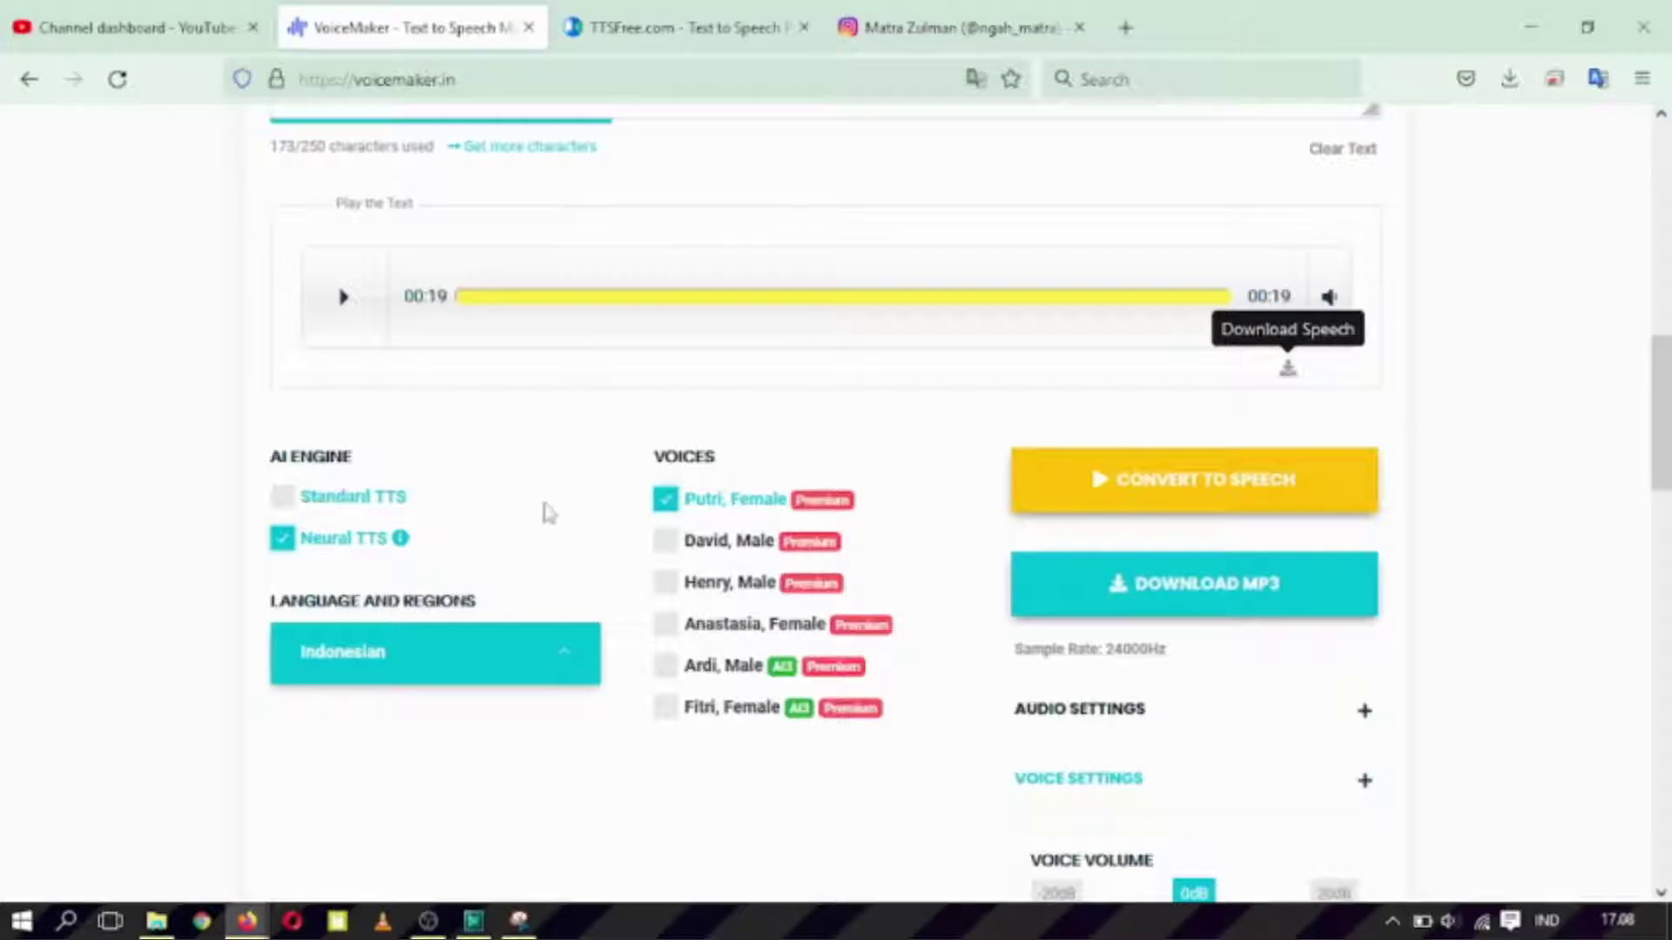
scroll(631, 550, up, 4)
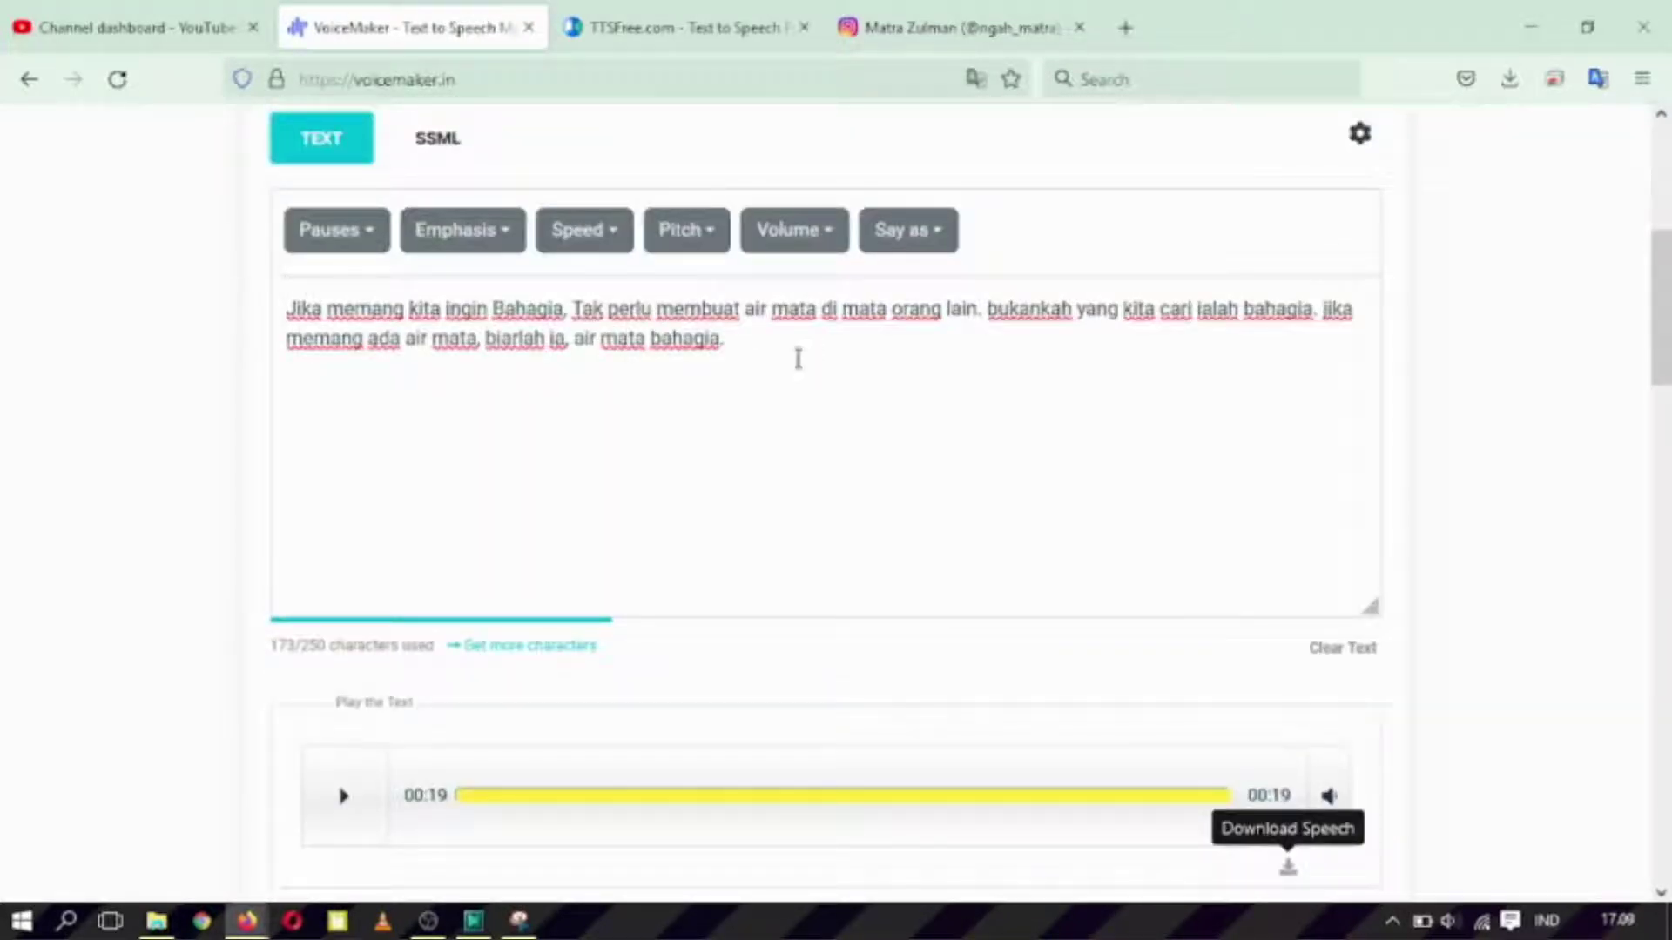
scroll(474, 603, down, 3)
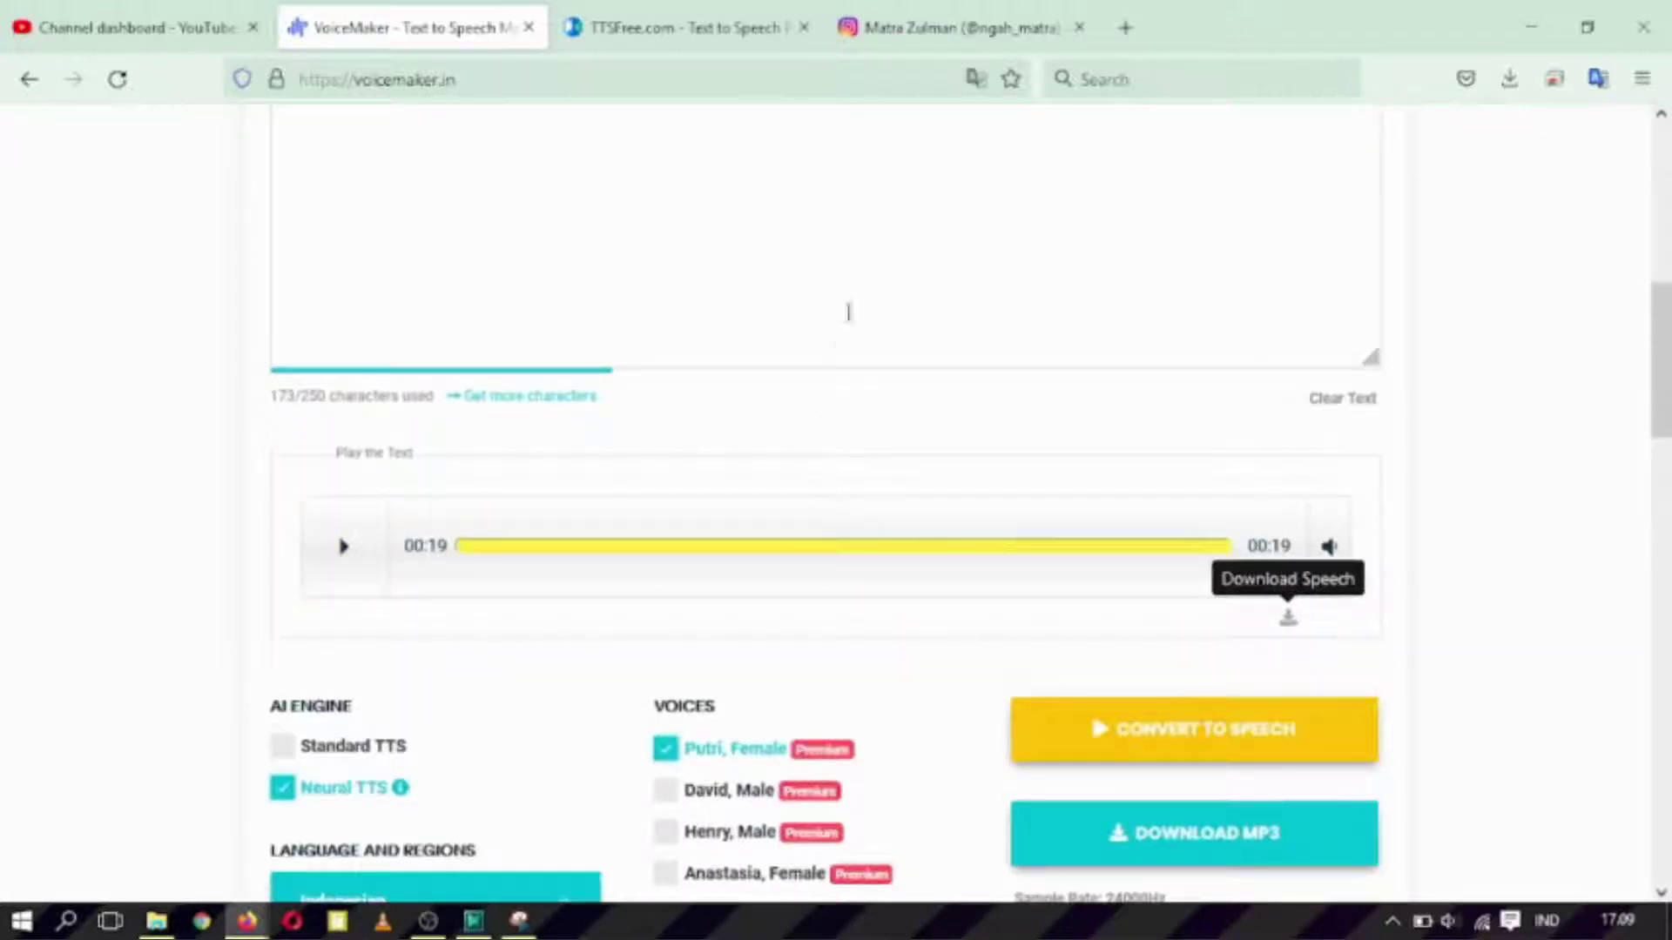
- Compare the Instagram quote post against the VoiceMaker speech text
click(926, 31)
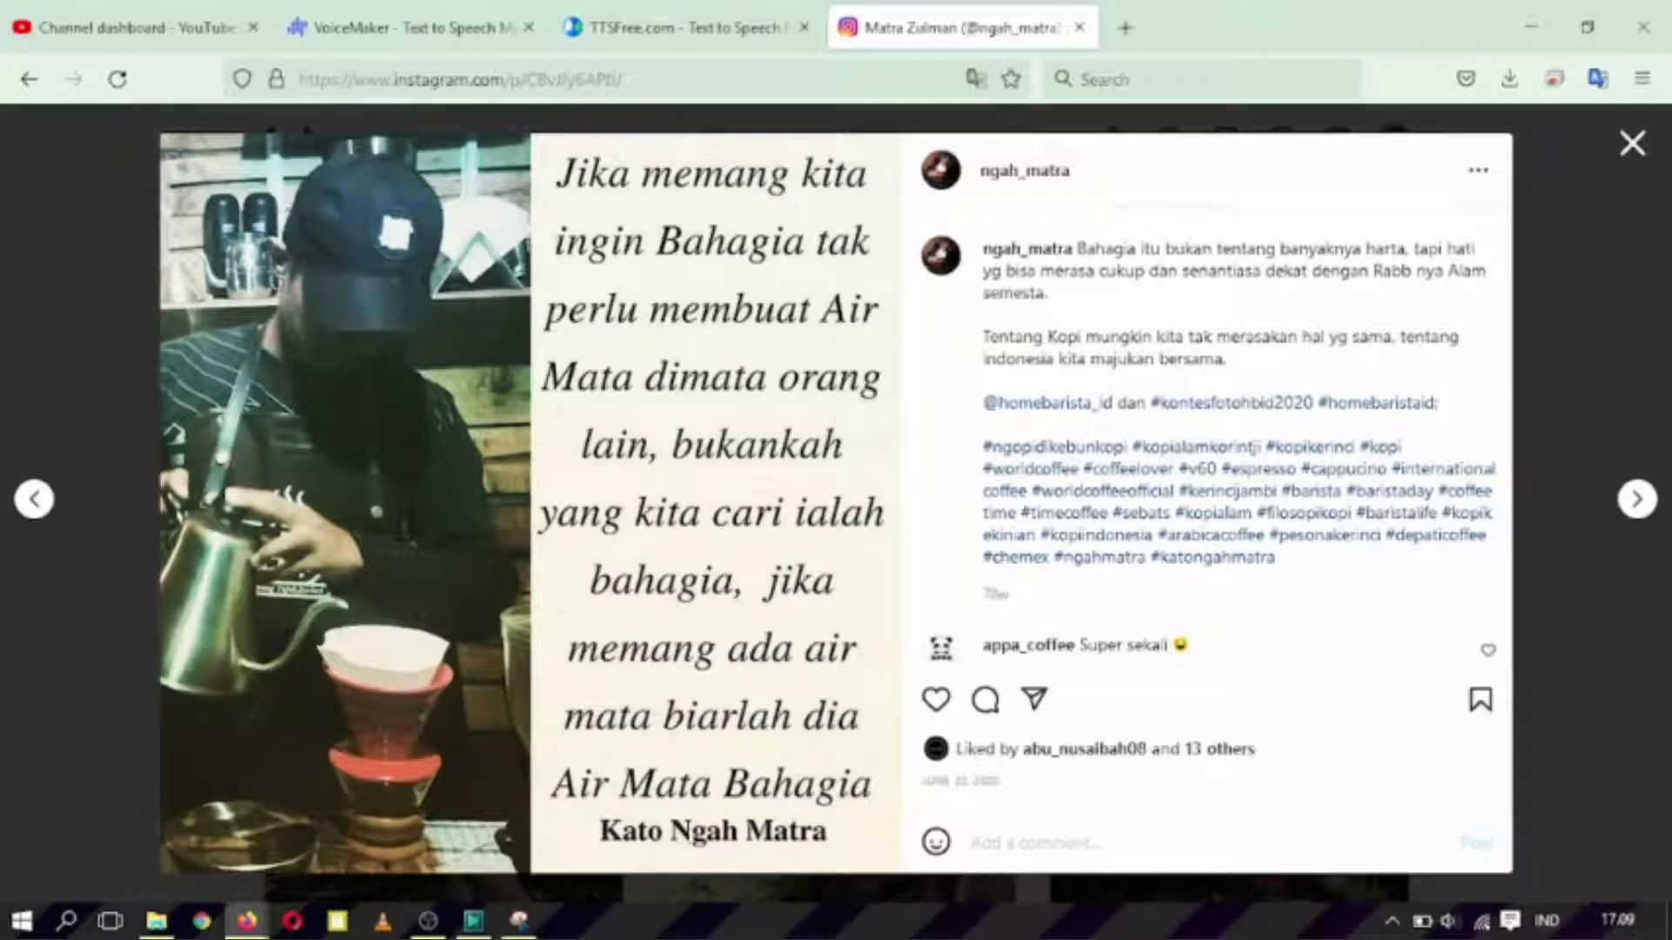
click(438, 34)
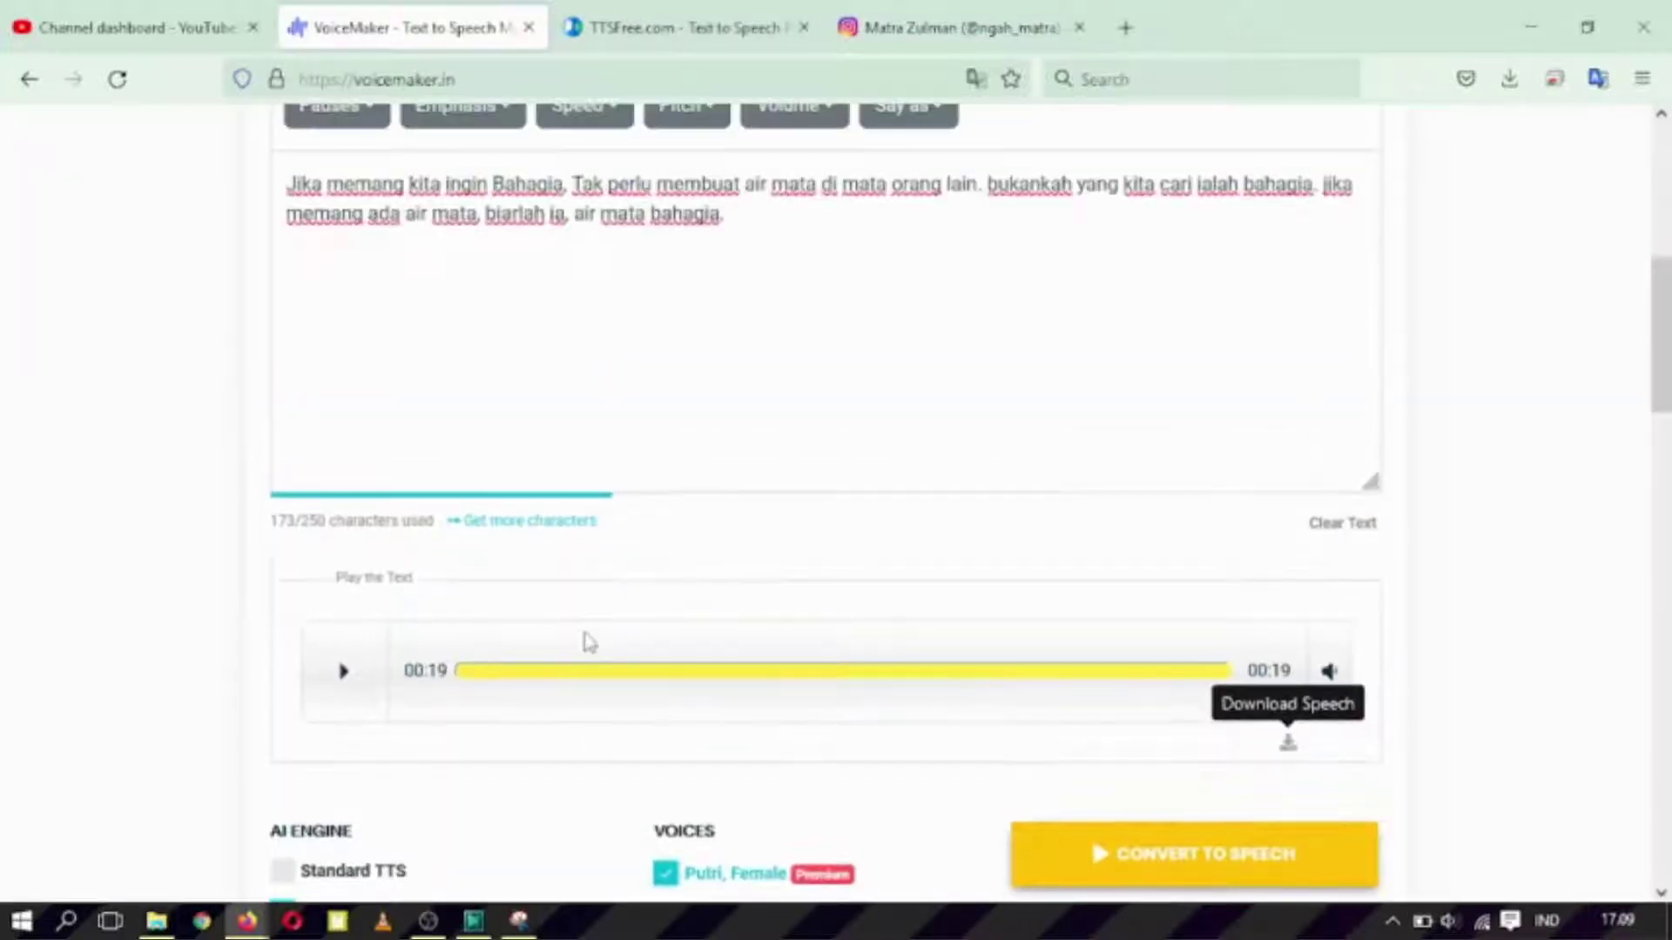
scroll(589, 643, up, 4)
scroll(589, 643, up, 3)
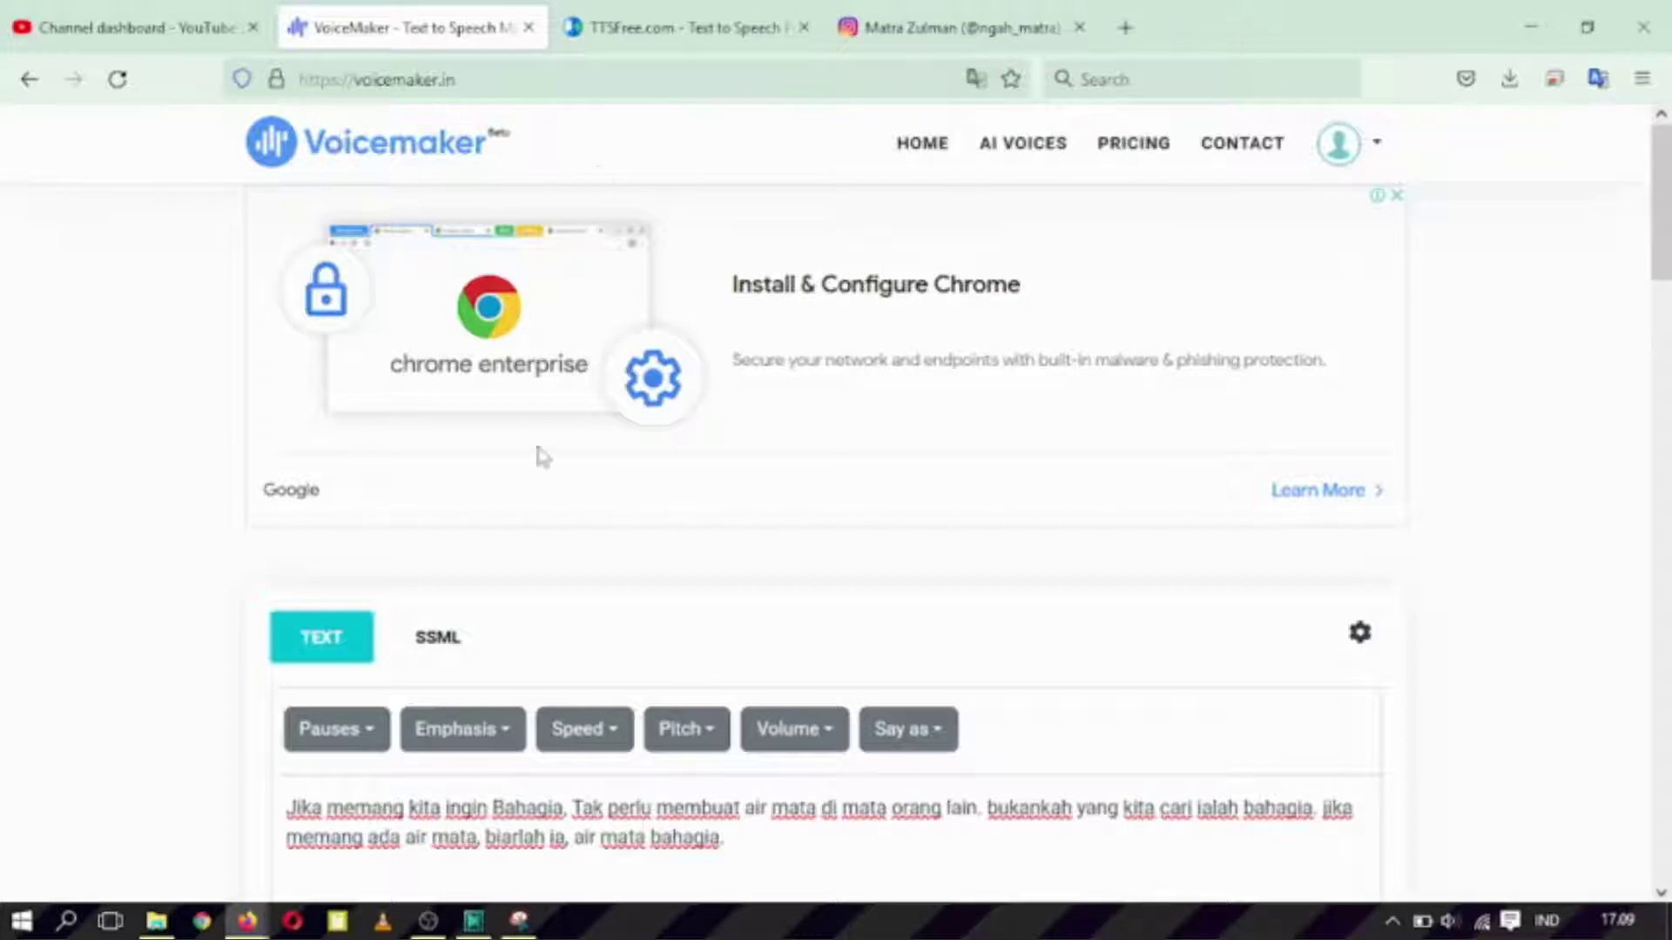
scroll(443, 331, down, 2)
scroll(442, 331, down, 3)
scroll(443, 331, up, 3)
click(644, 27)
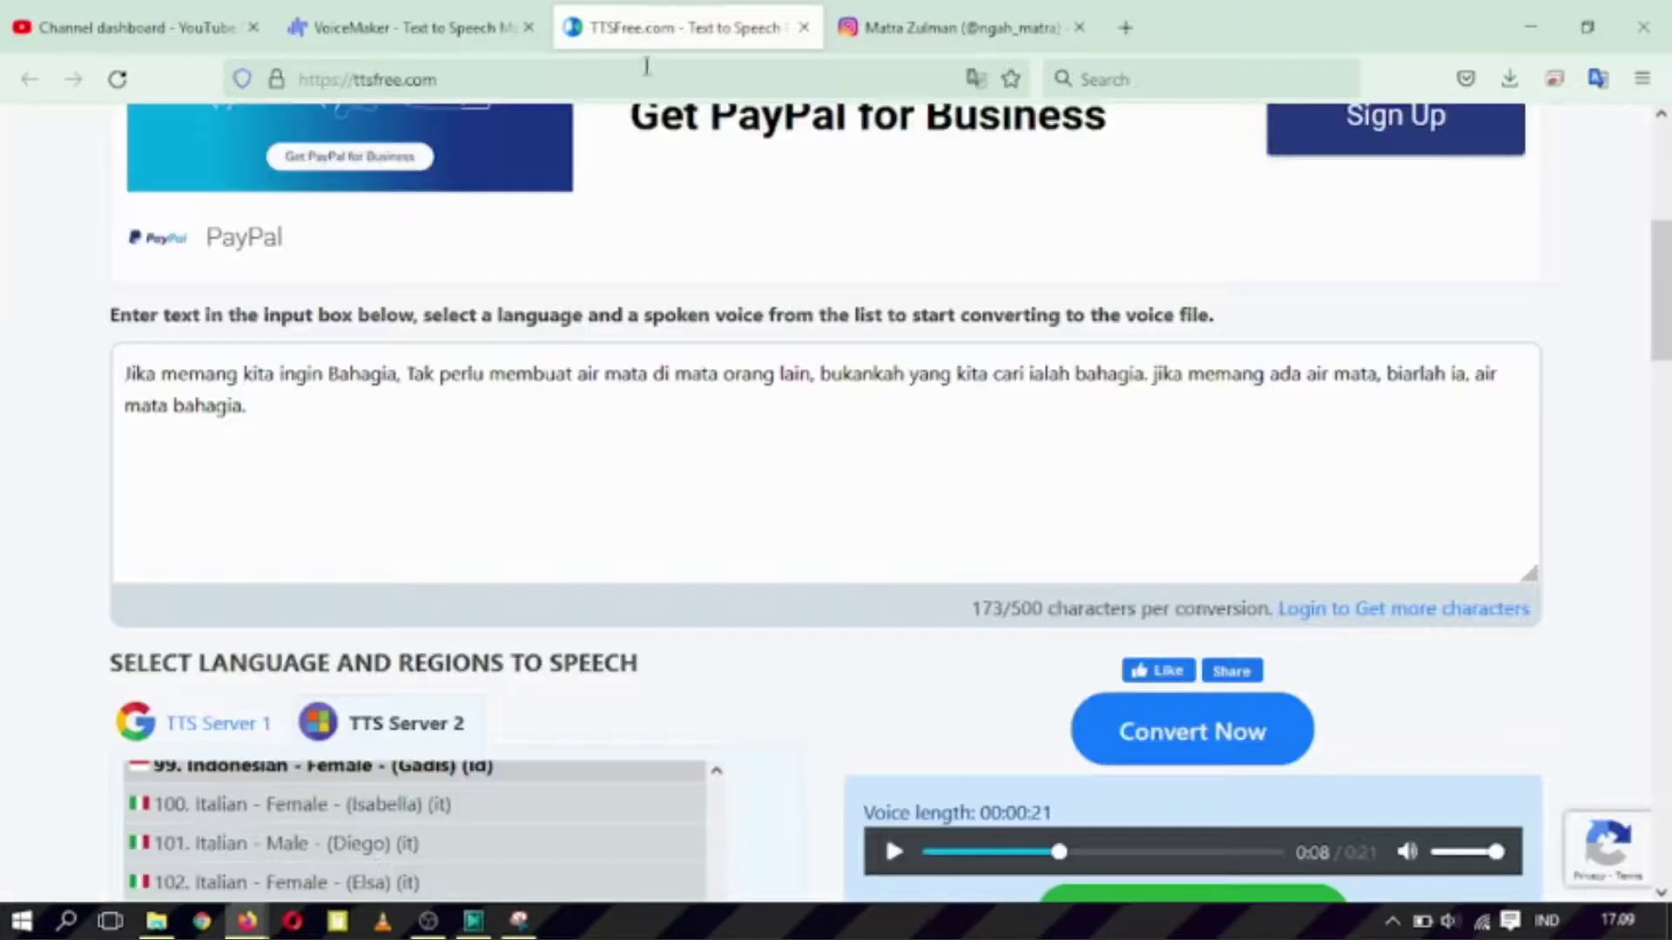
scroll(567, 379, down, 2)
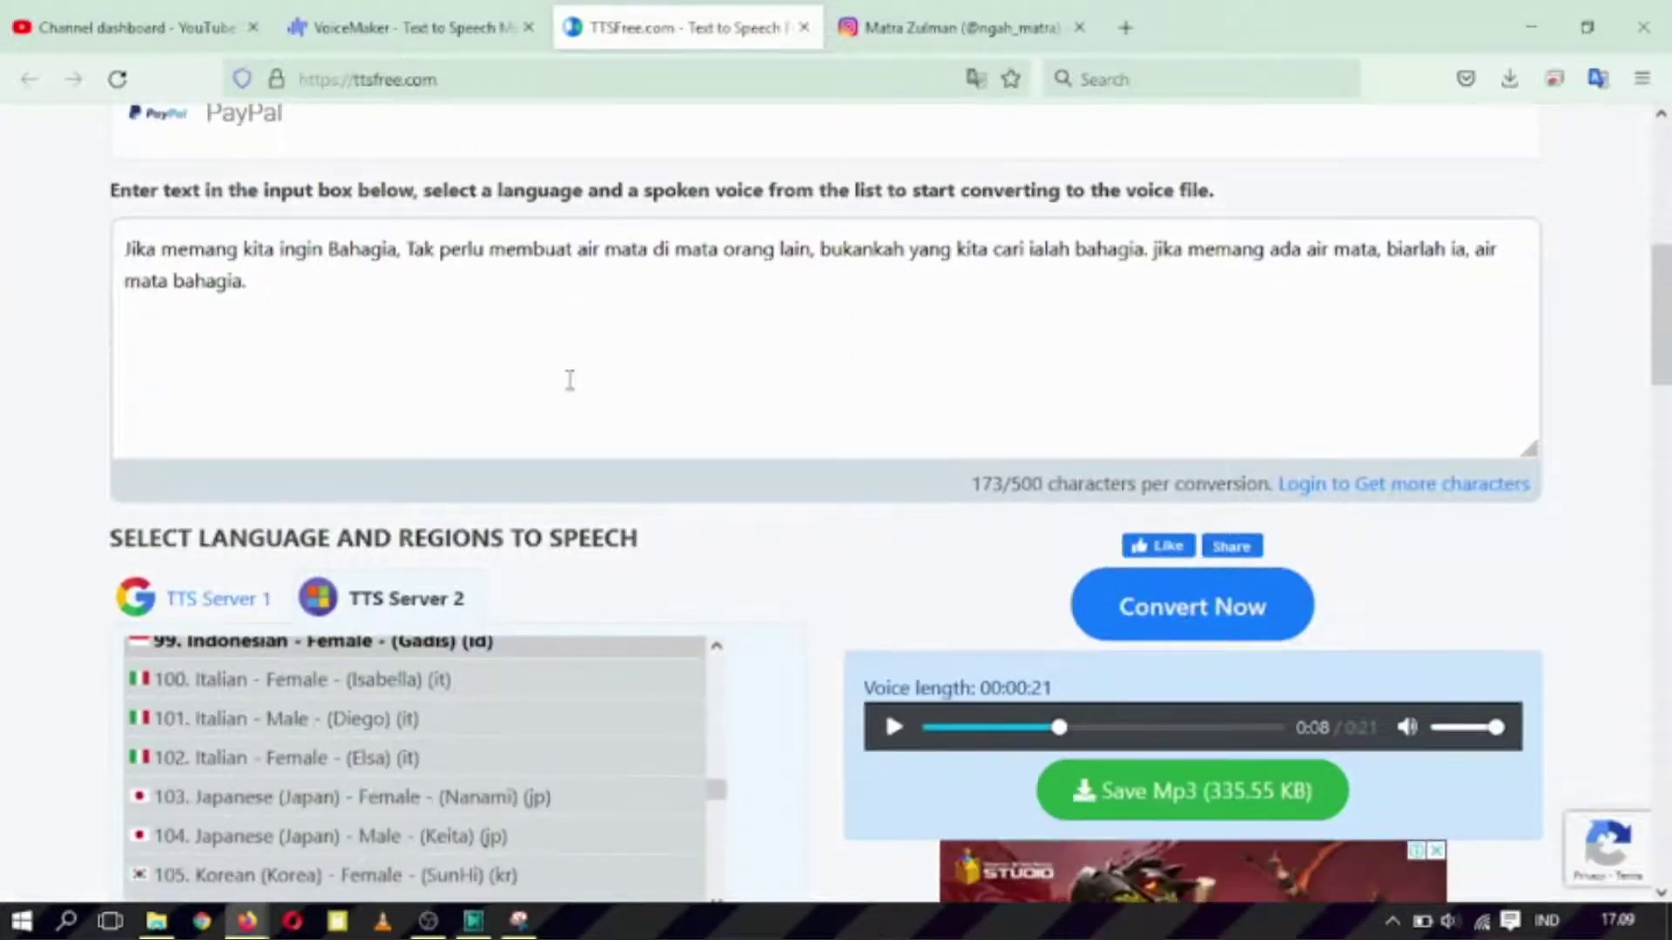
scroll(570, 381, up, 1)
scroll(570, 380, up, 1)
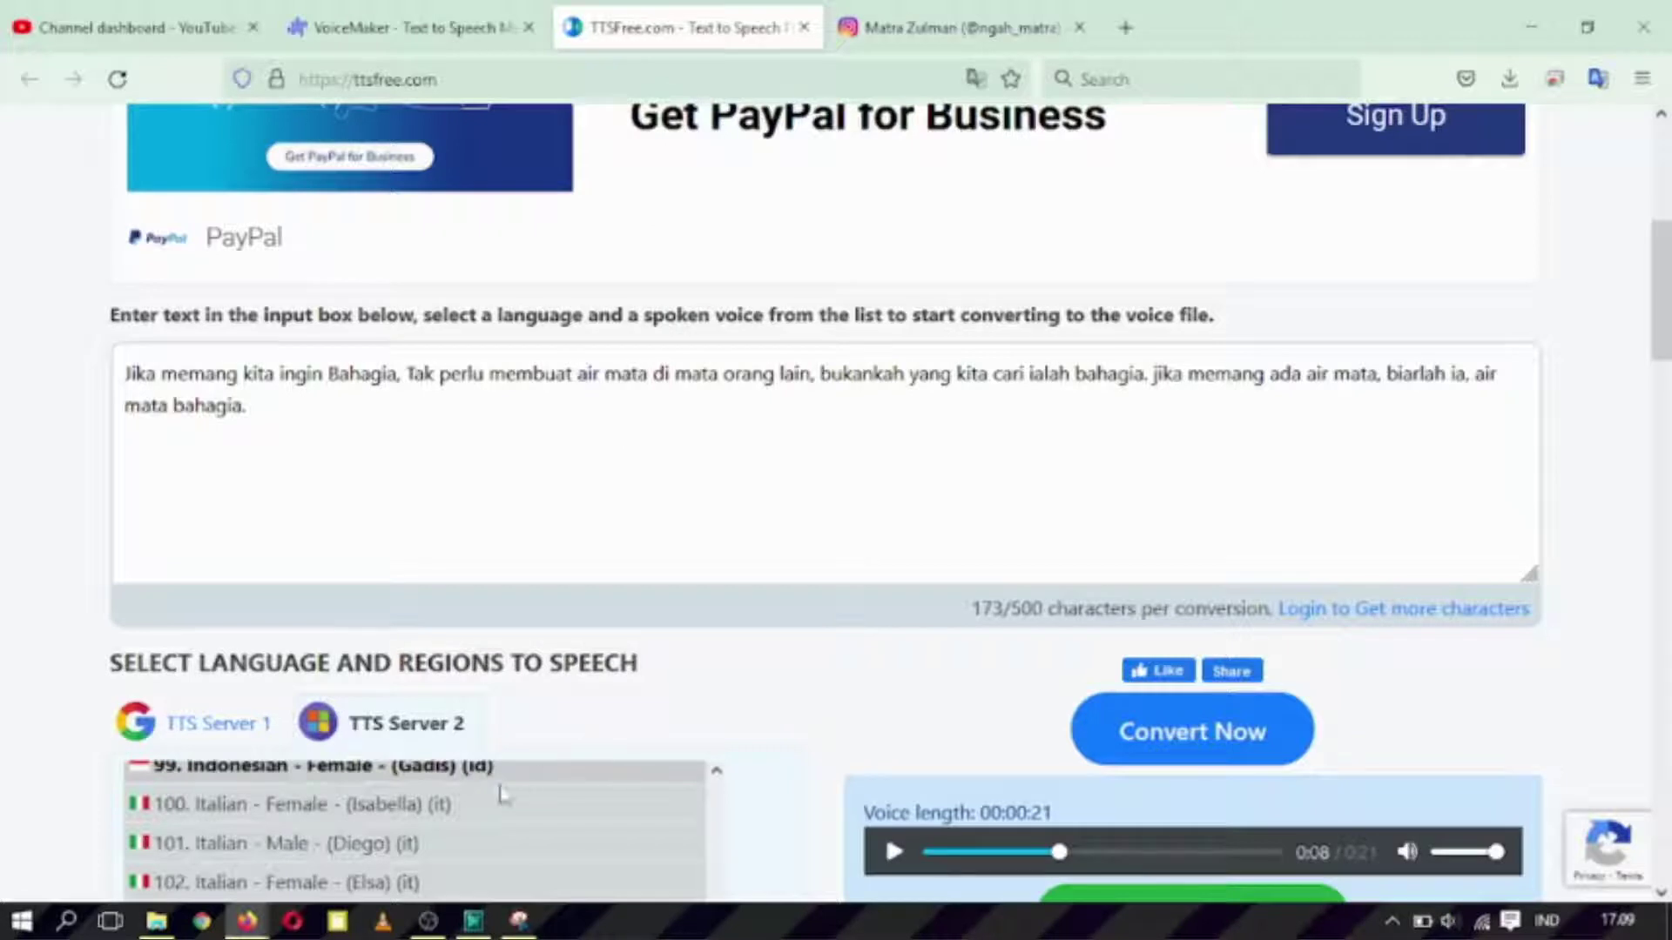
scroll(406, 849, up, 1)
scroll(453, 809, down, 1)
scroll(348, 862, up, 1)
scroll(392, 840, down, 1)
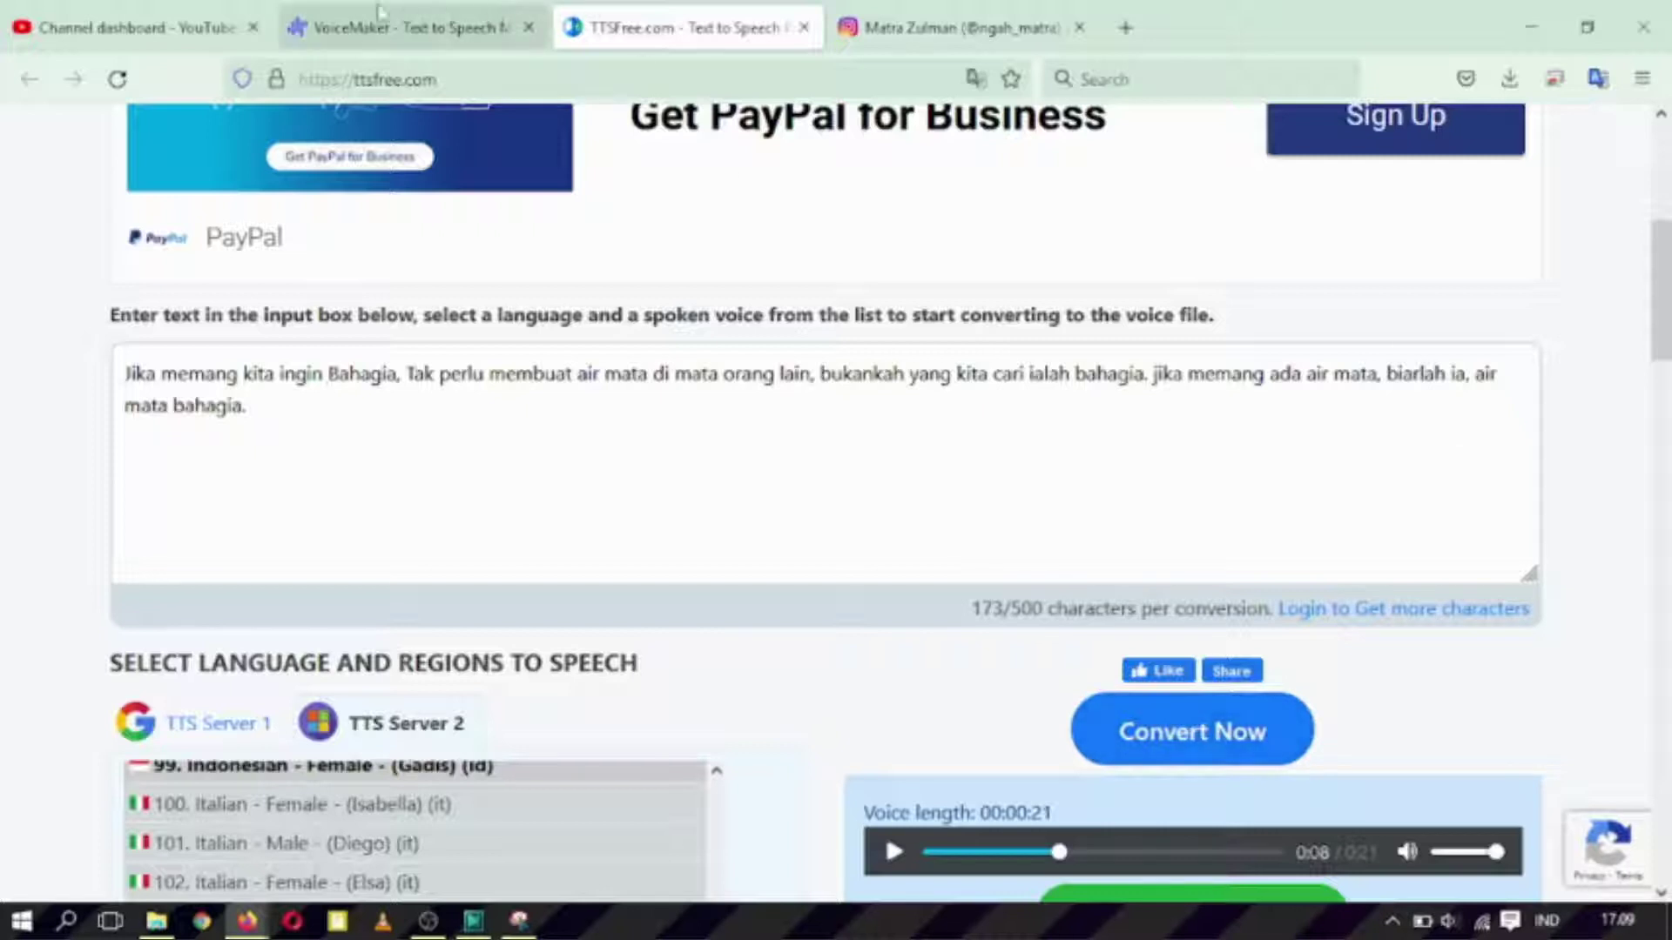
- Show VoiceMaker's 19-second Putri Neural clip of the 173-character Indonesian quote and its voice settings
click(360, 27)
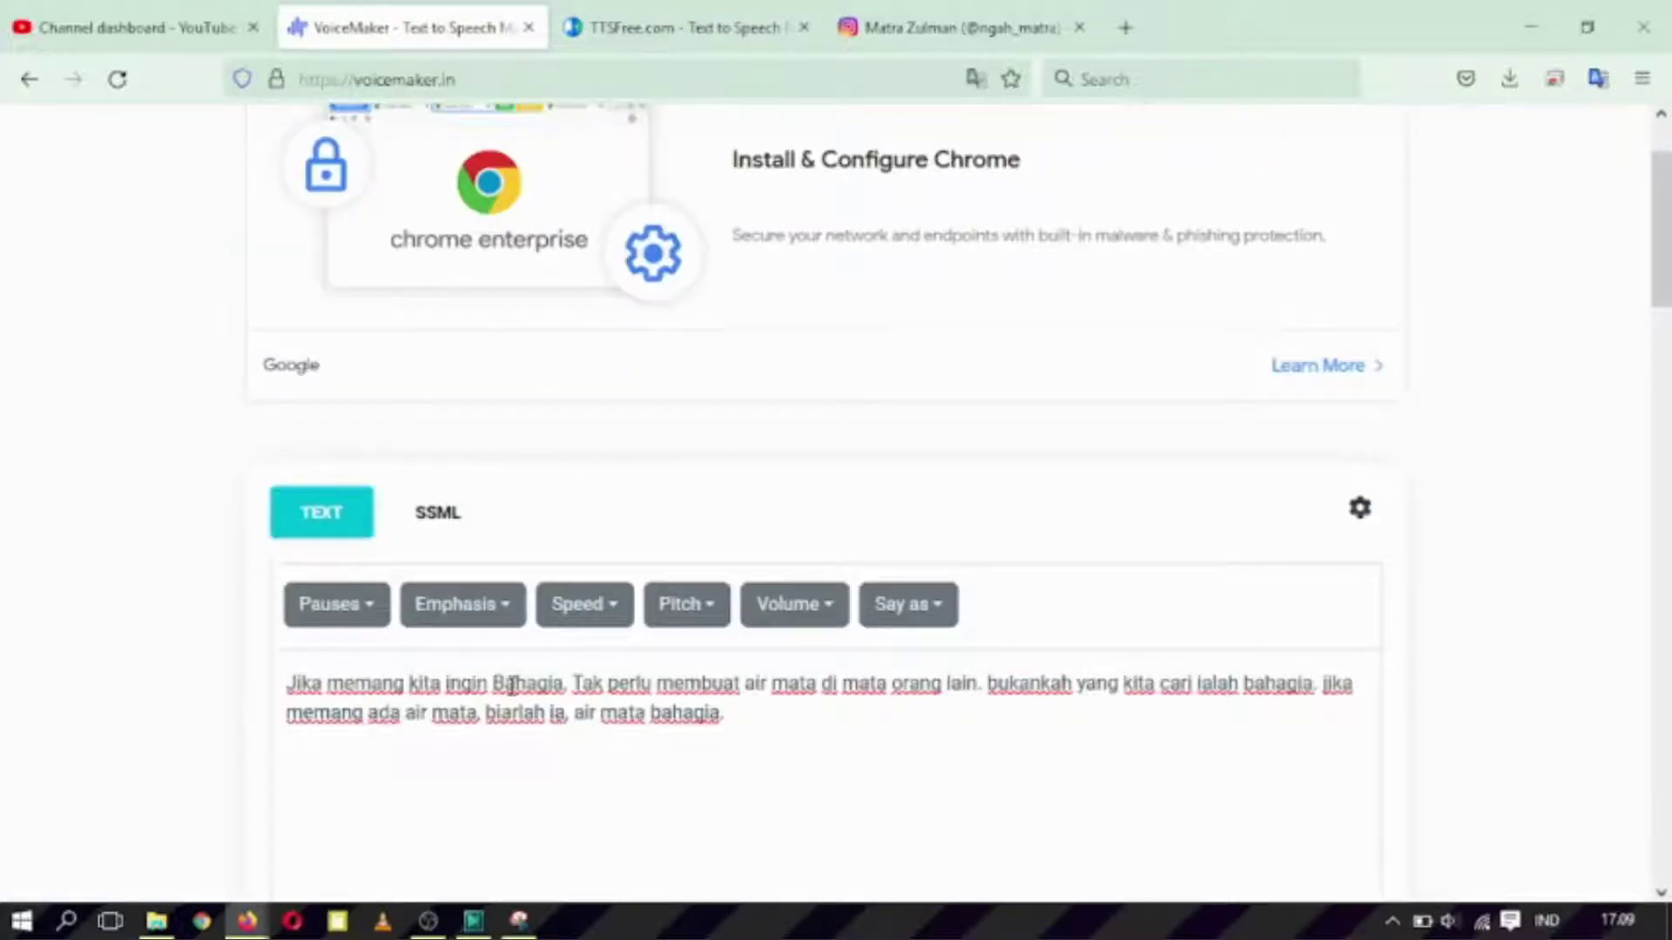
scroll(512, 685, down, 5)
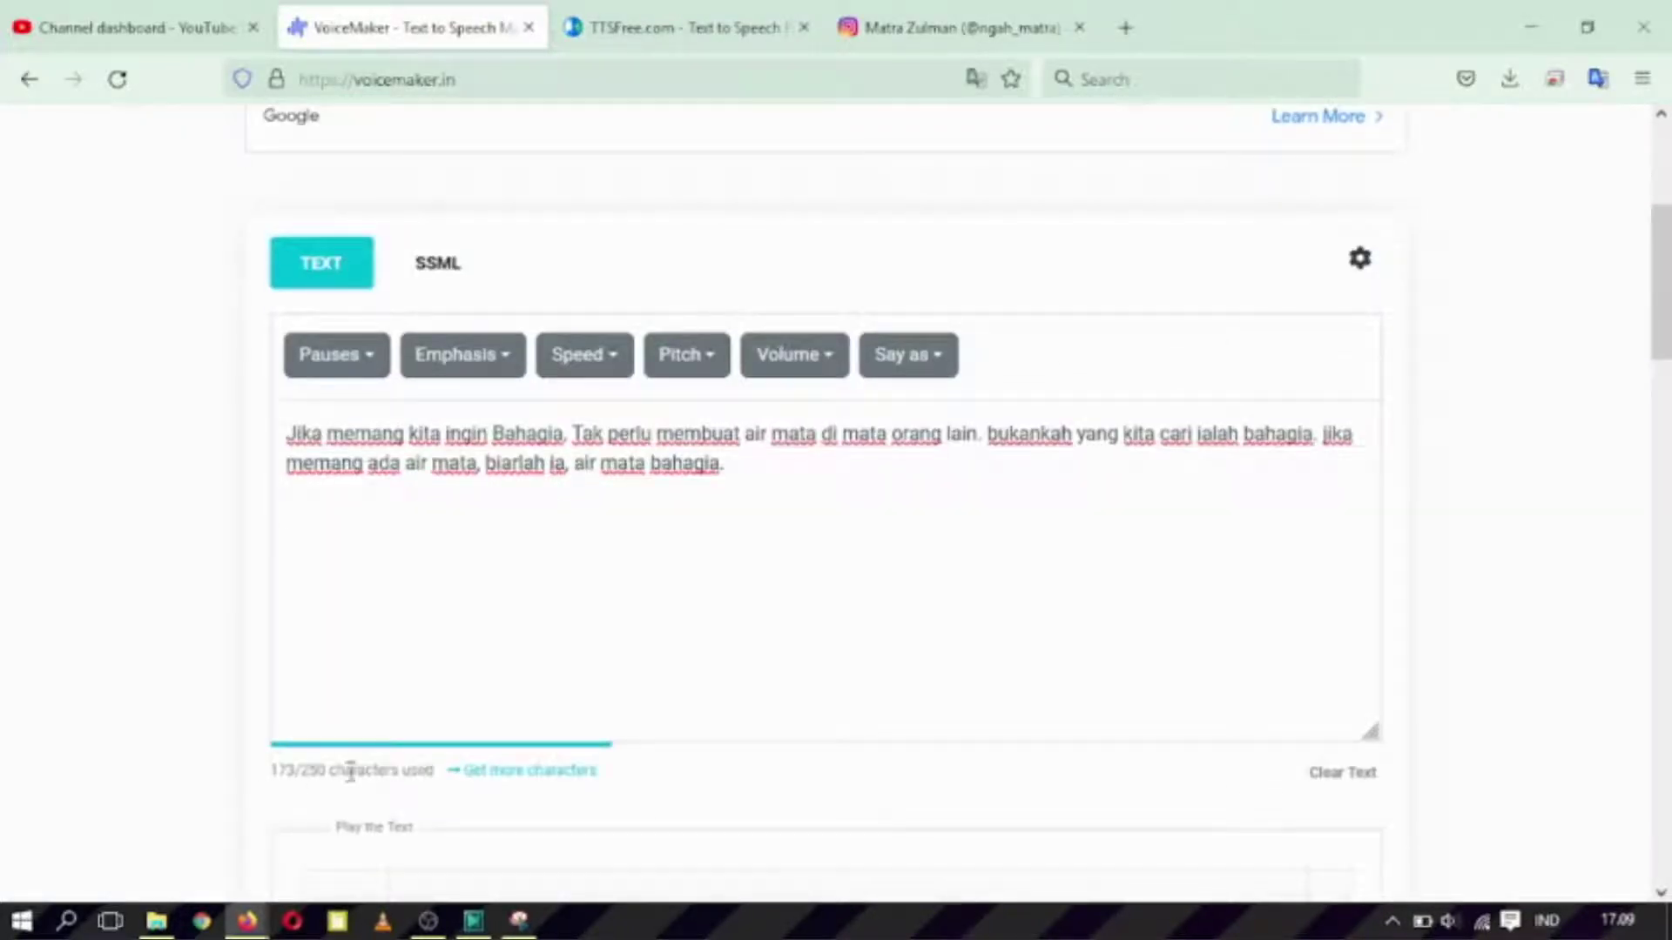
scroll(1120, 475, down, 2)
scroll(1120, 512, down, 4)
scroll(1123, 488, down, 5)
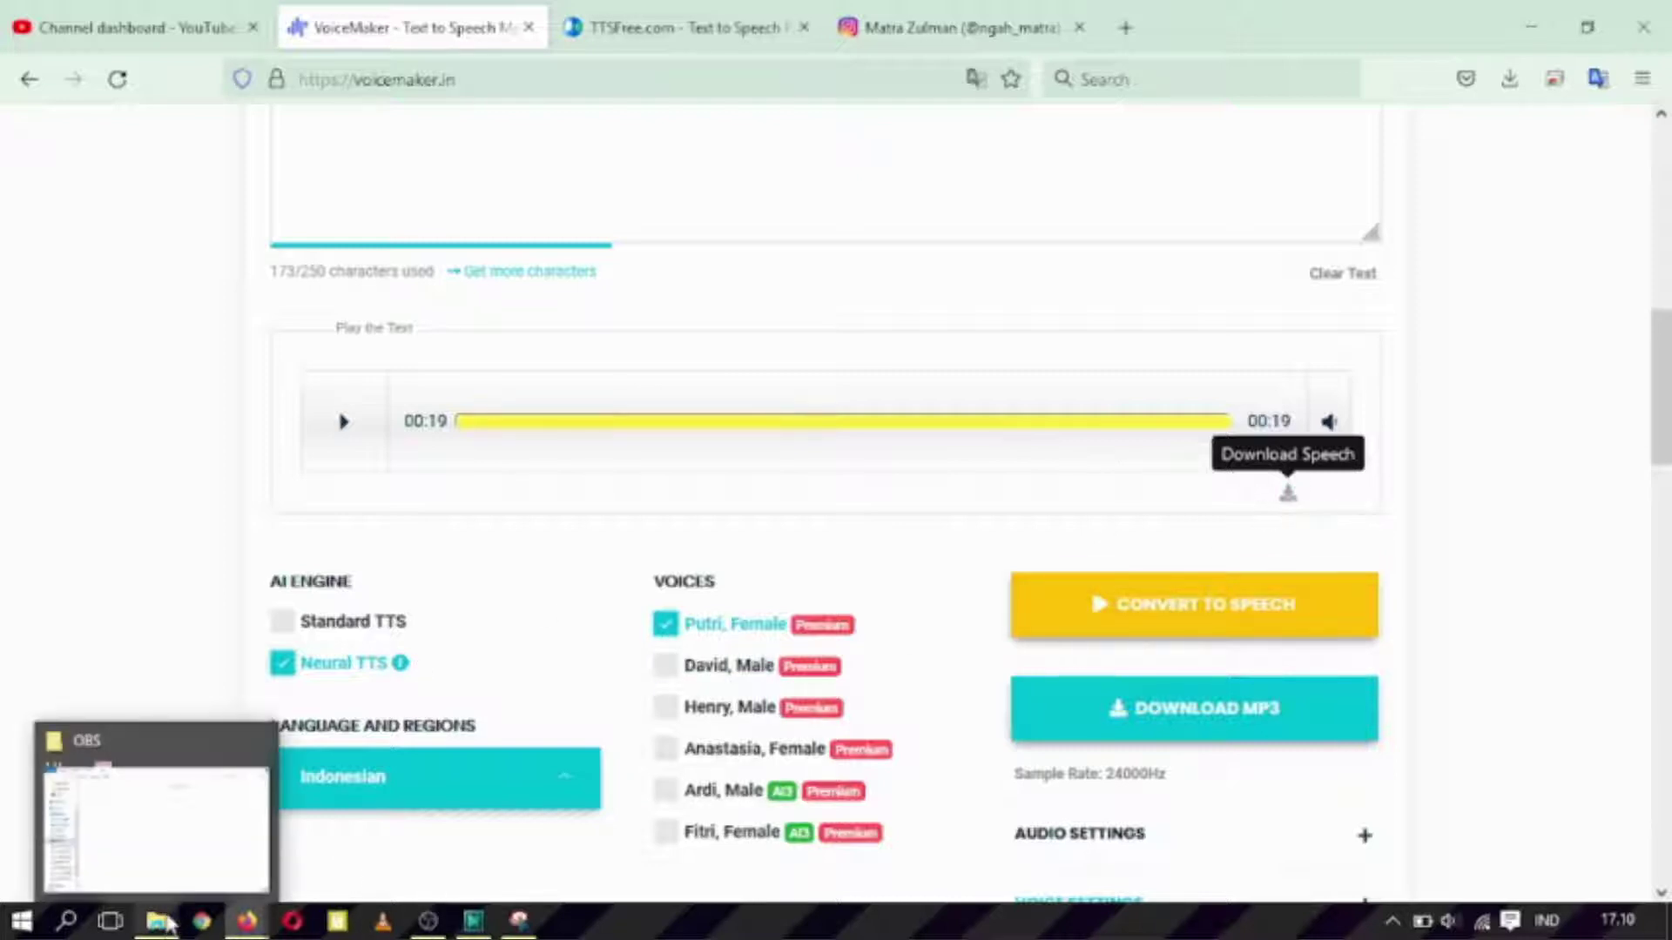
- Check the Videos folder in File Explorer, then download the VoiceMaker speech MP3
click(167, 925)
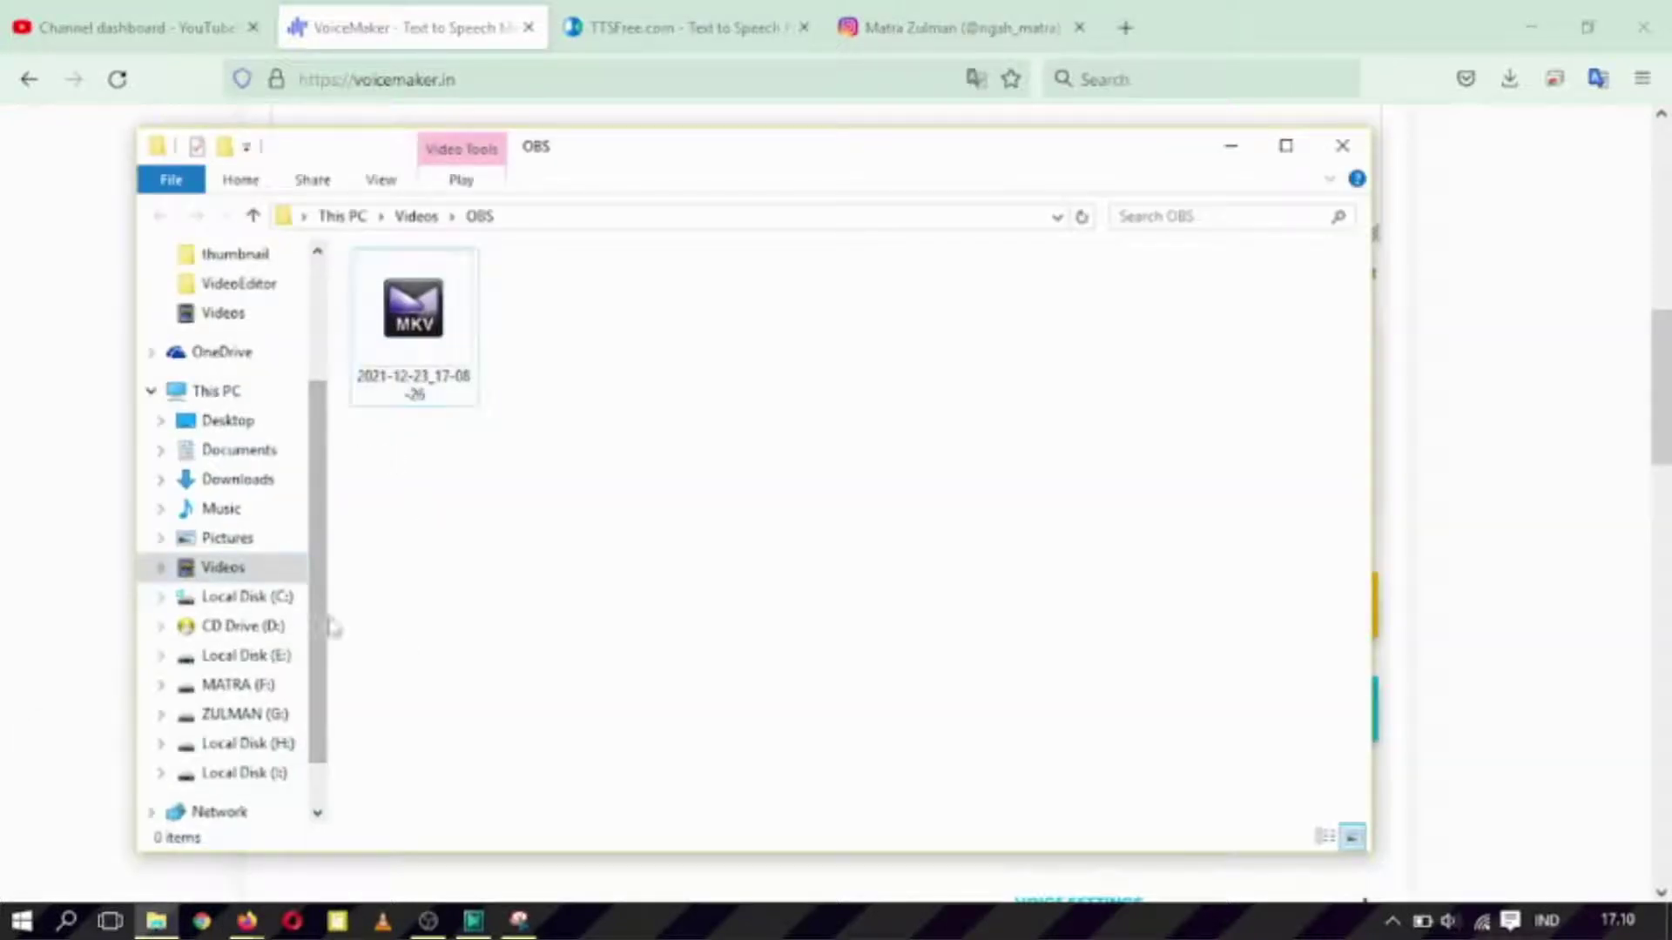
click(225, 570)
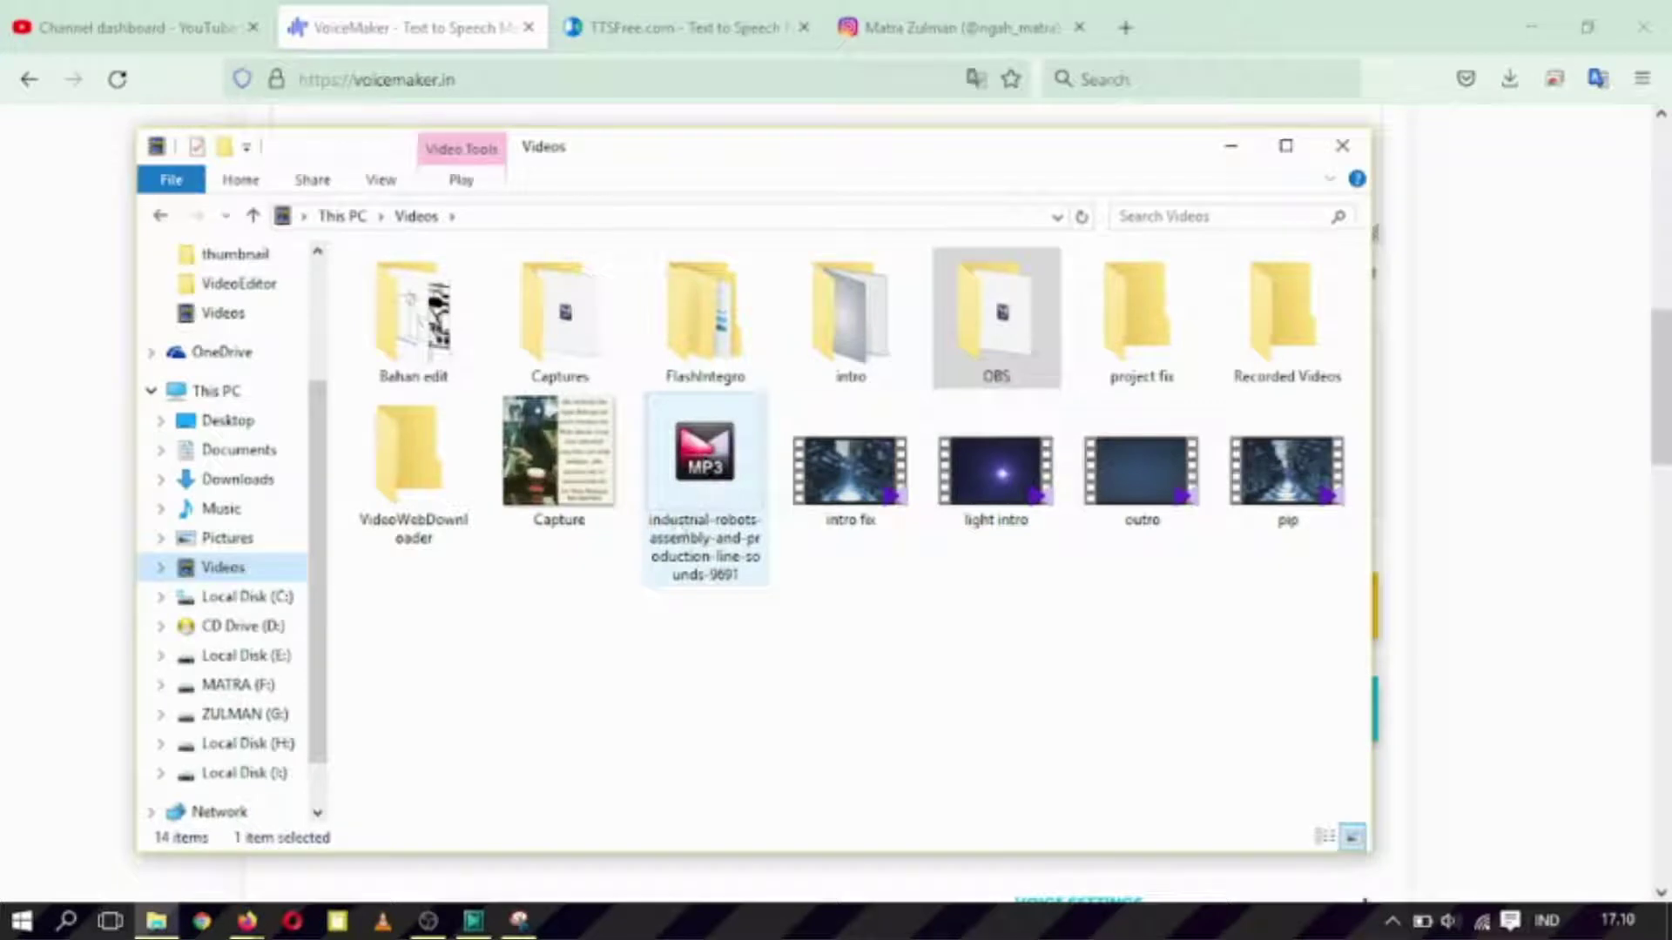
click(1228, 160)
click(1288, 502)
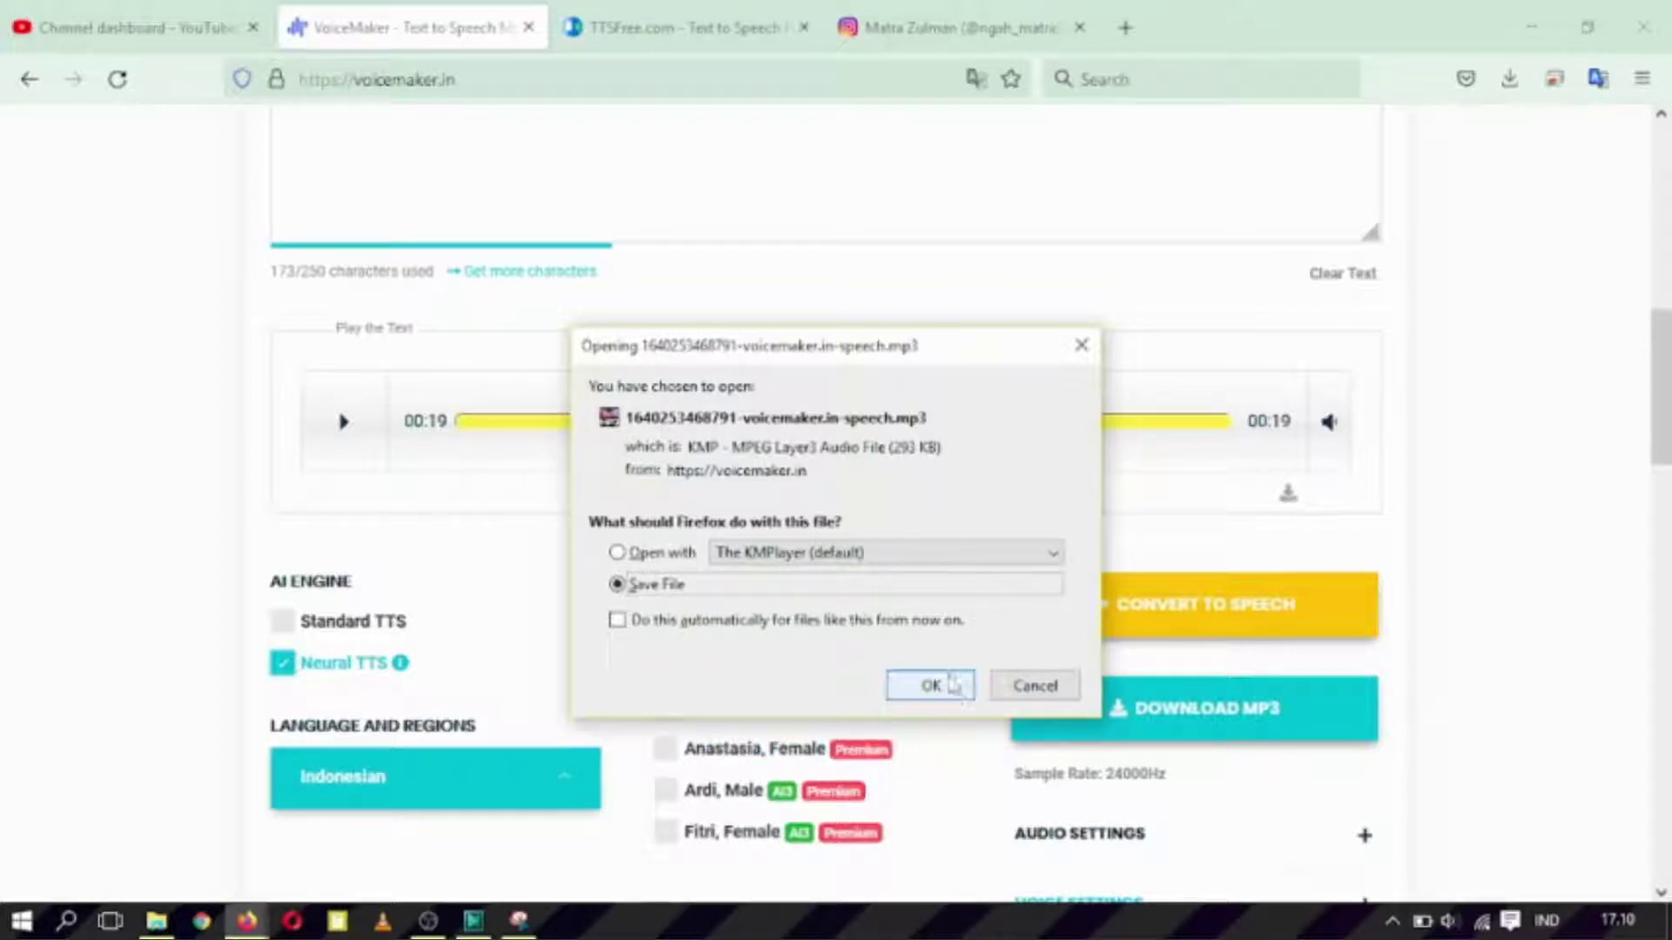
- Save the VoiceMaker speech MP3 to the computer
click(993, 564)
click(993, 564)
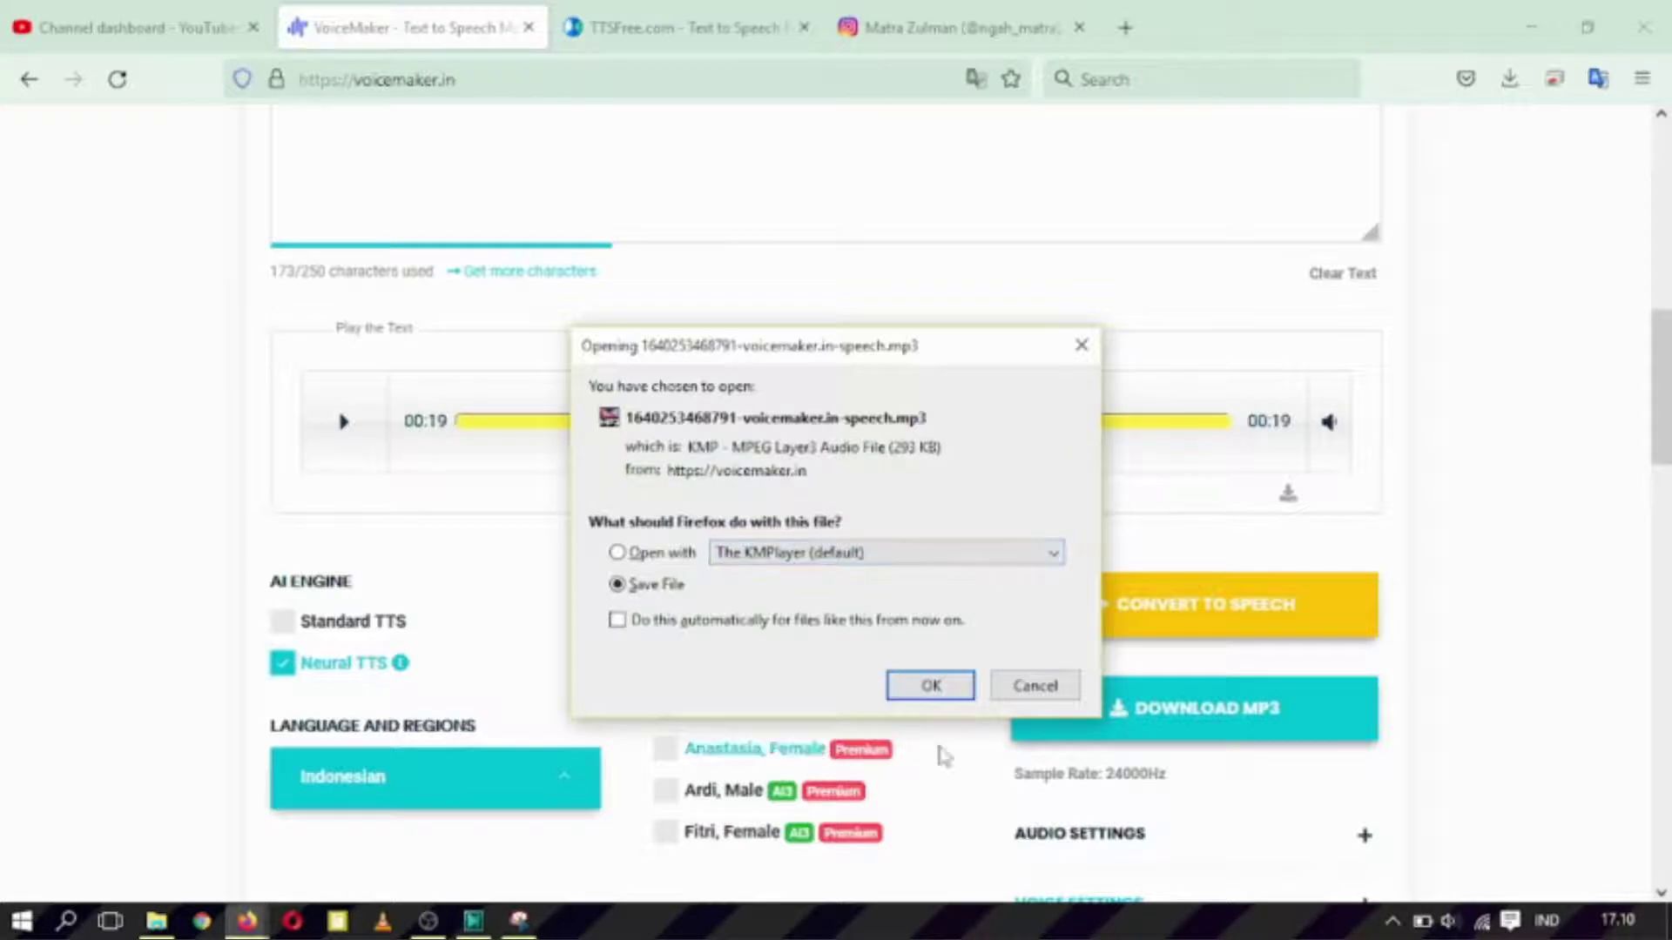
click(955, 685)
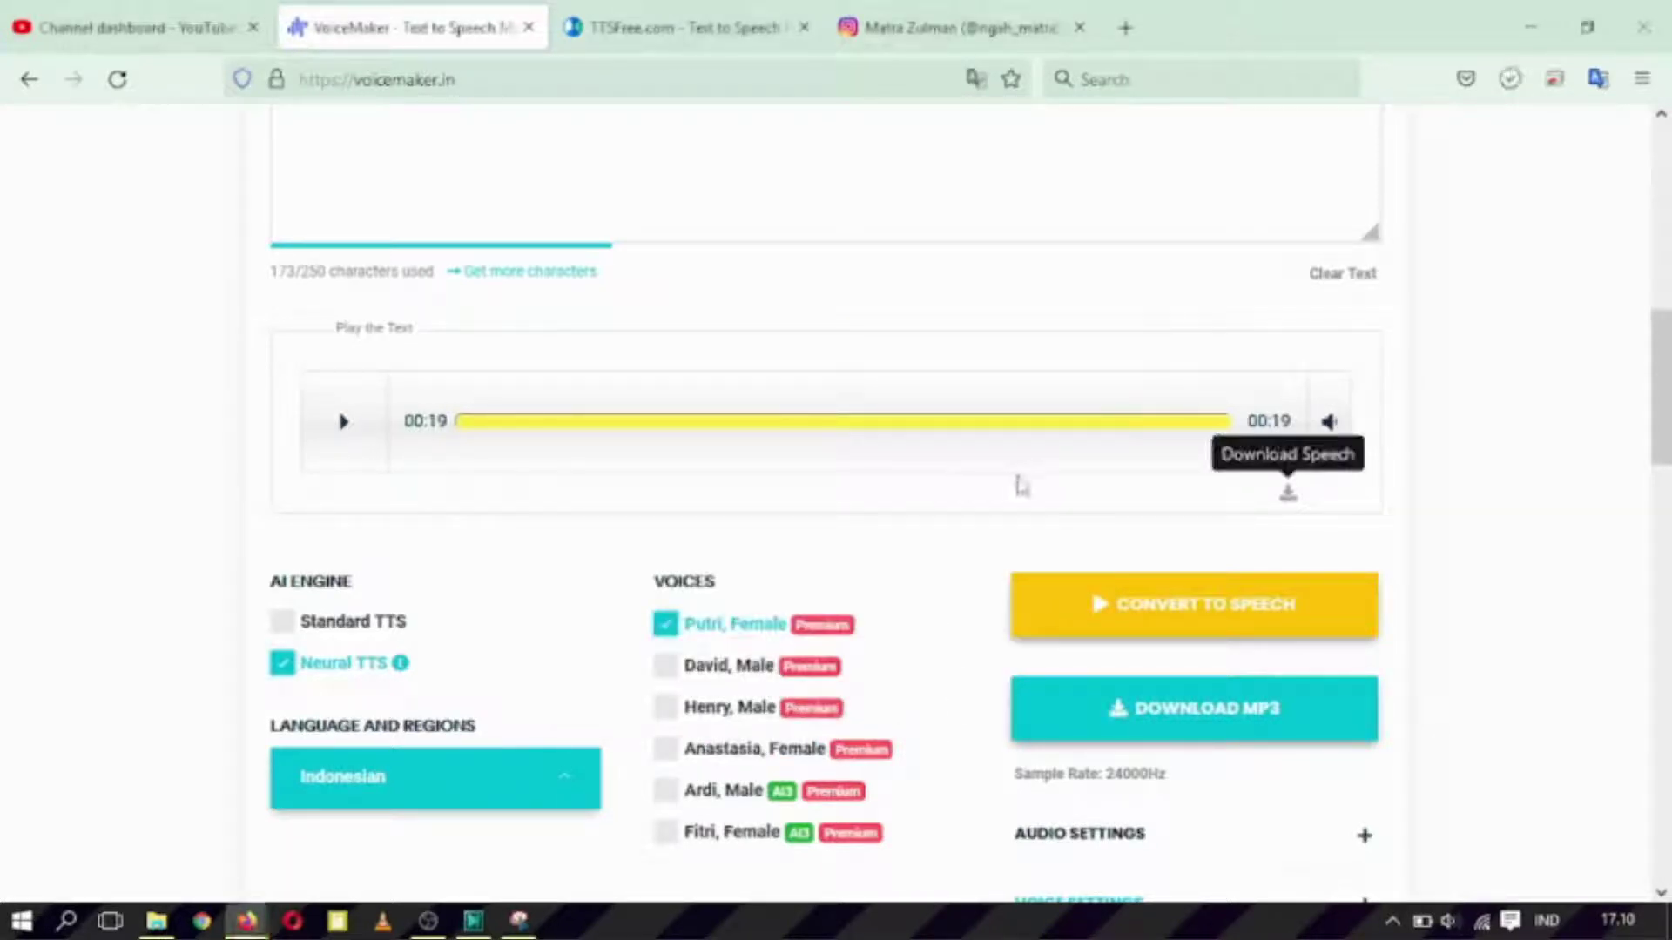
- Save the TTSFree clip as mp3-output-ttsfree(dot)com.mp3 and return to the Instagram post
click(657, 26)
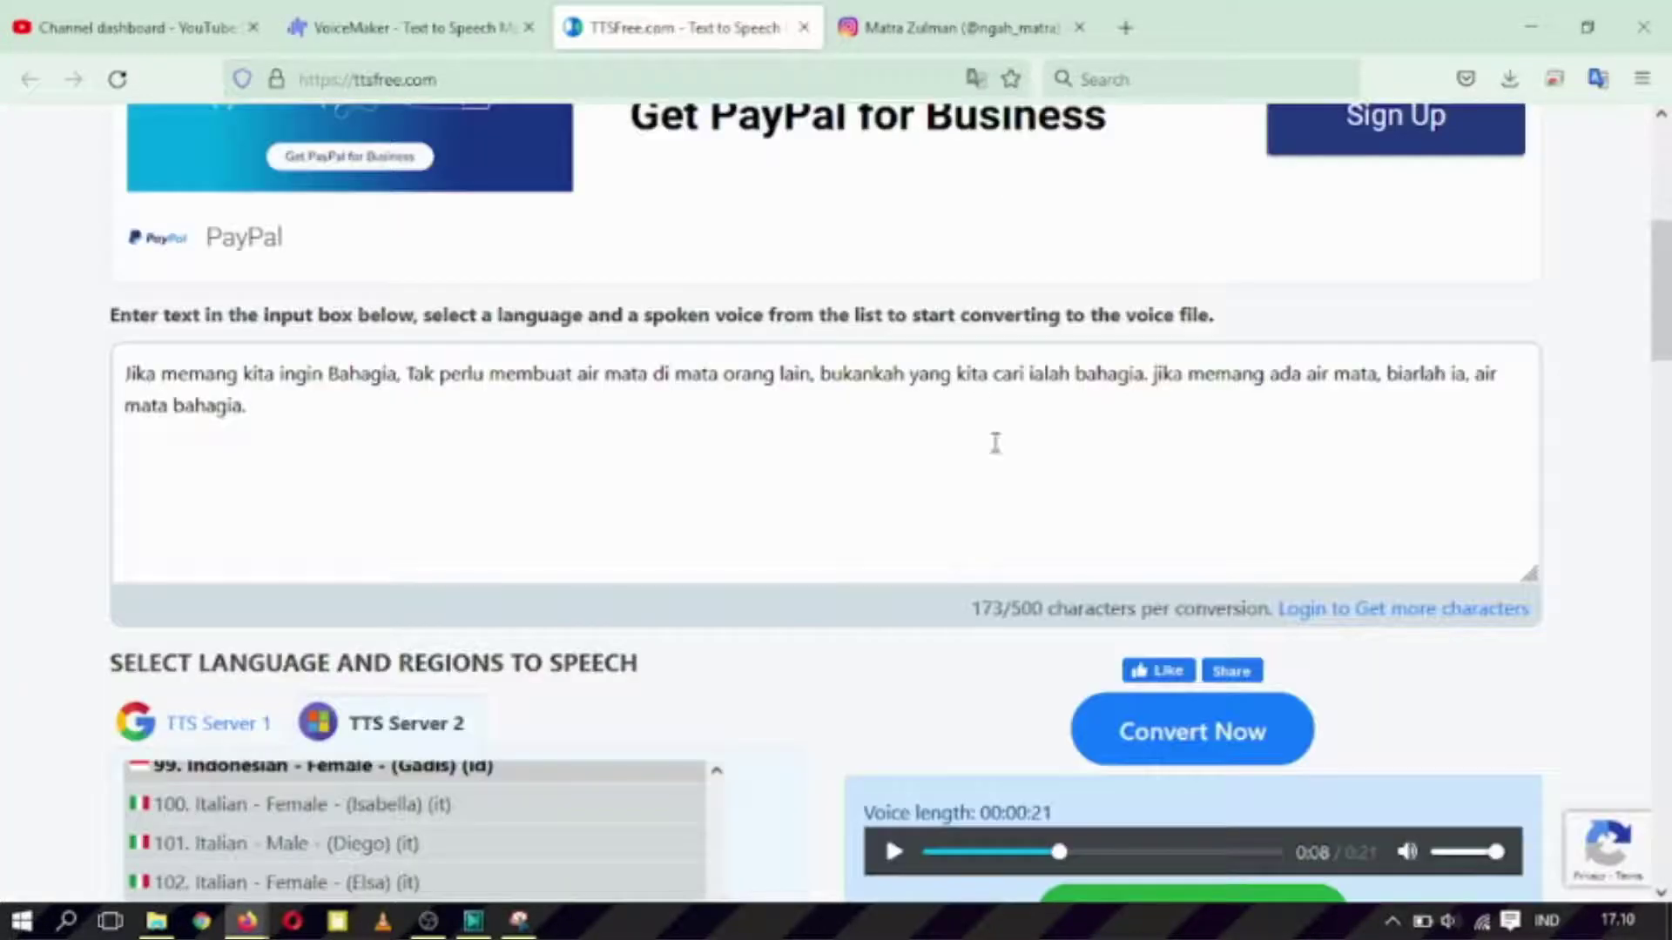
click(1194, 900)
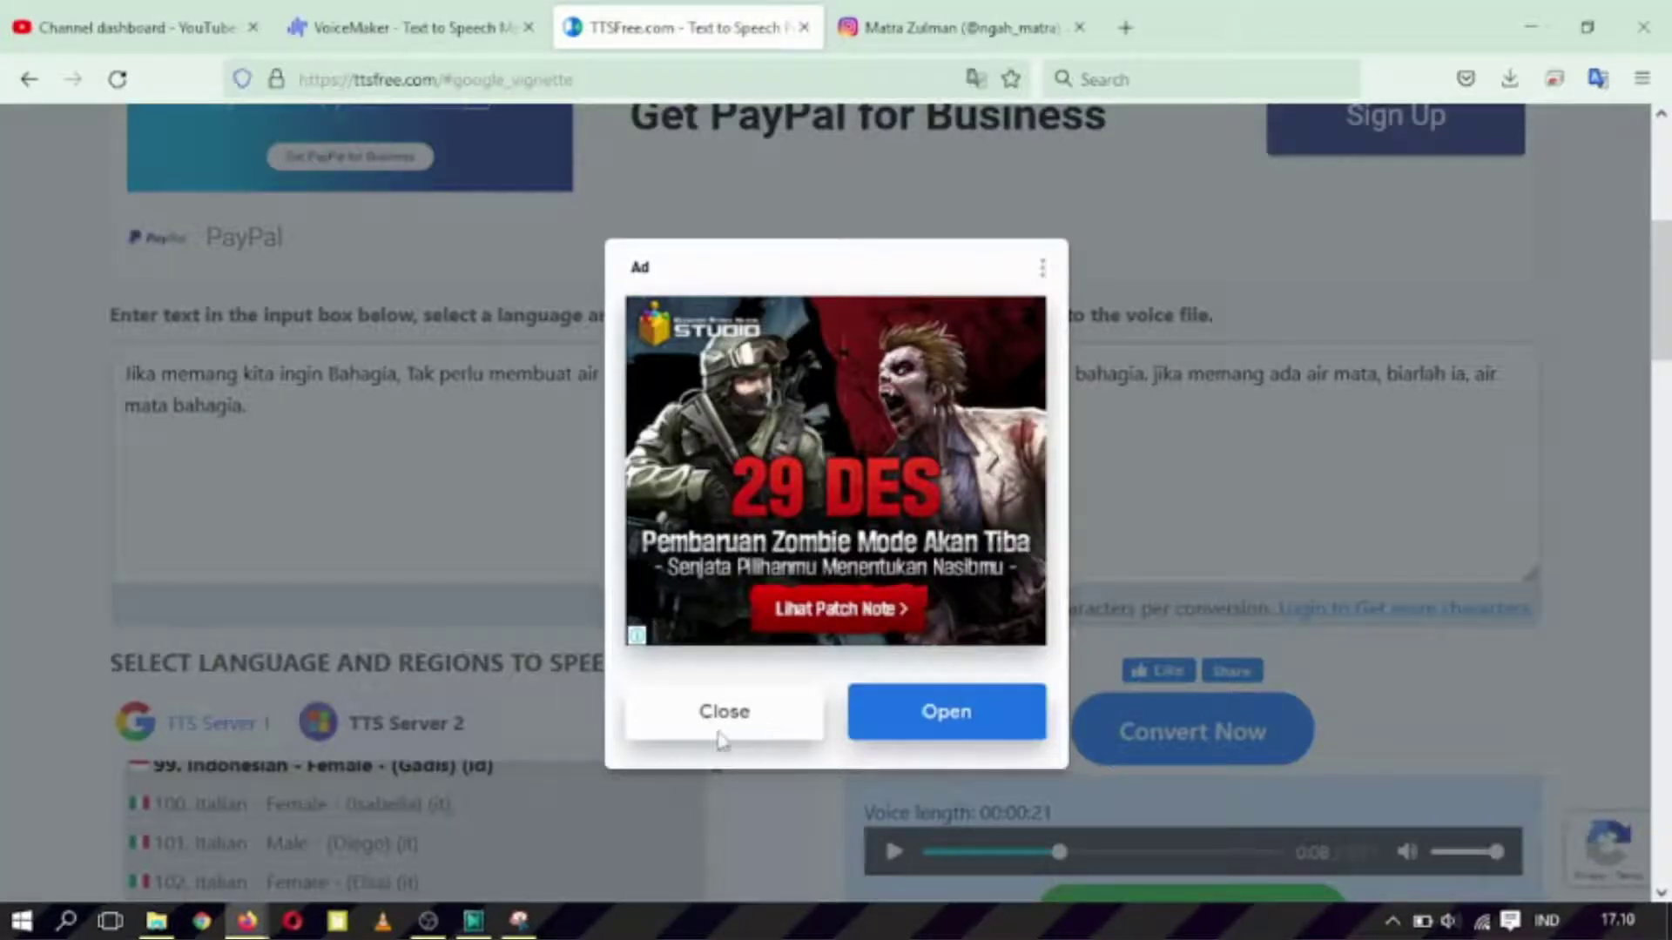
click(731, 709)
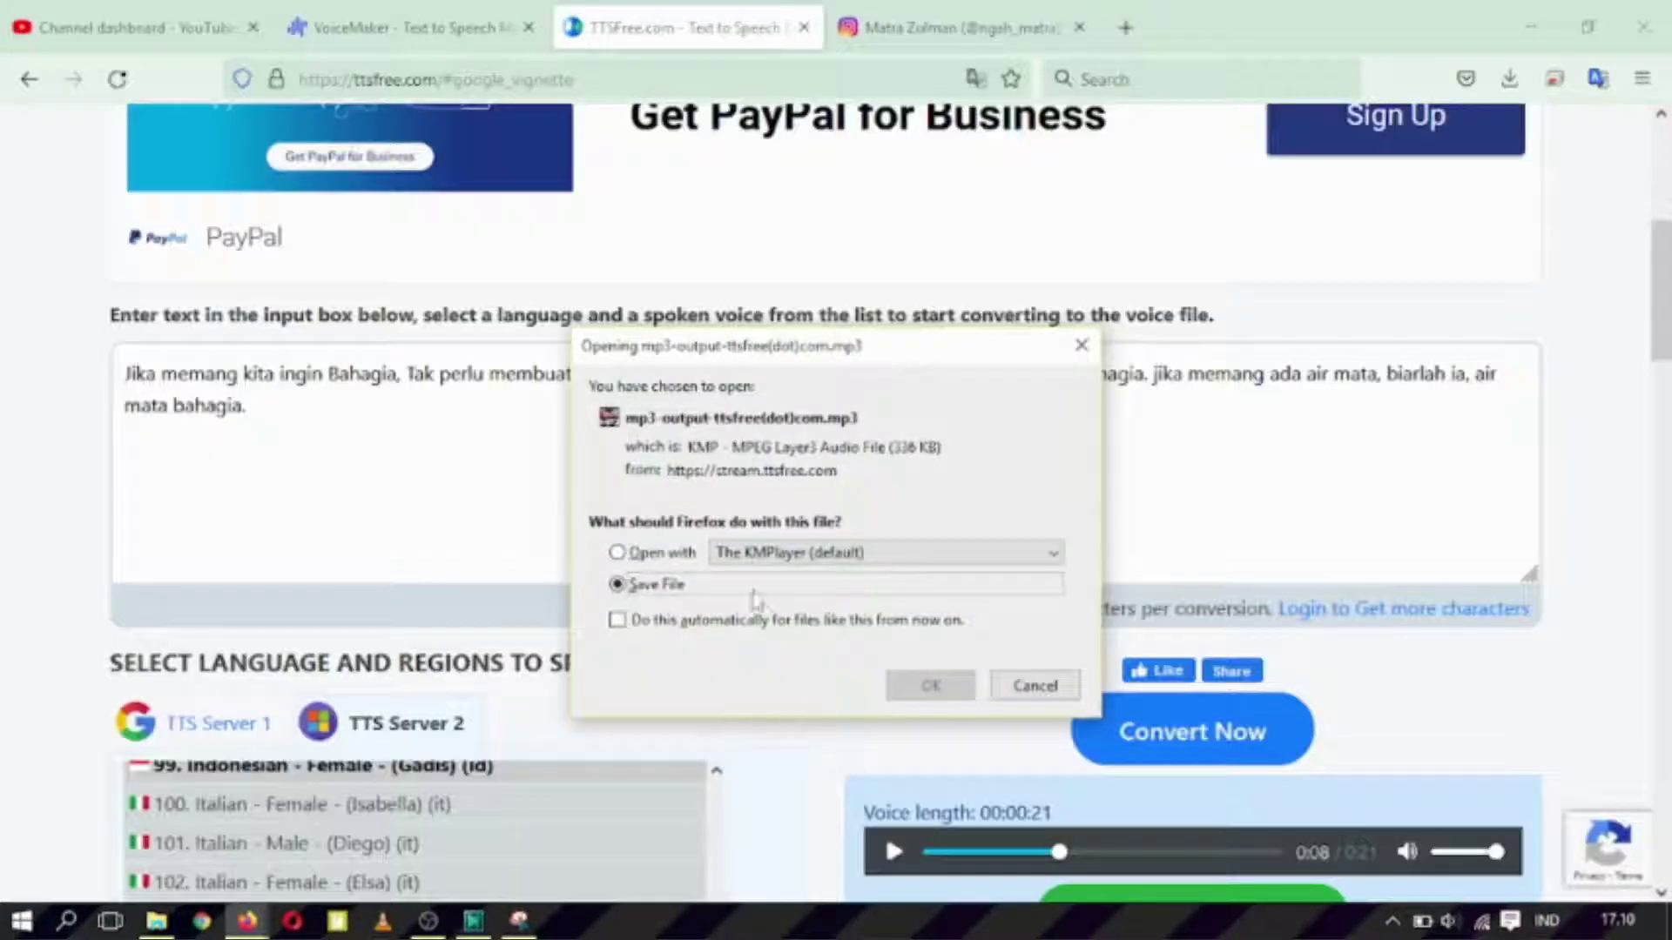
click(930, 685)
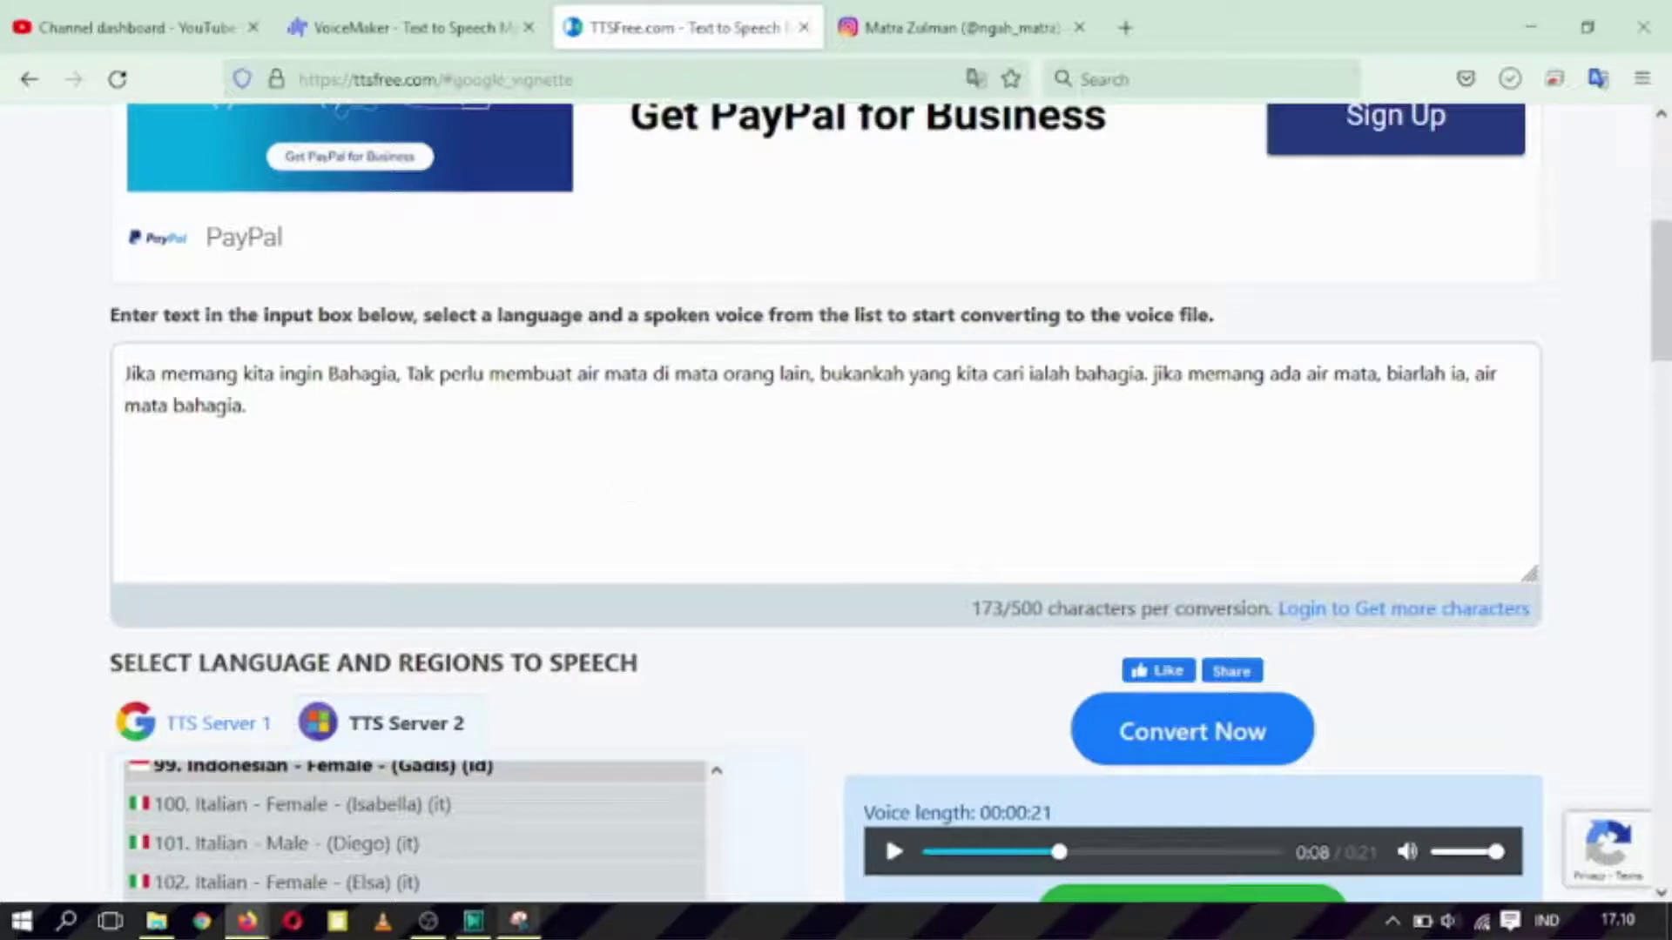
mouse_move(471, 933)
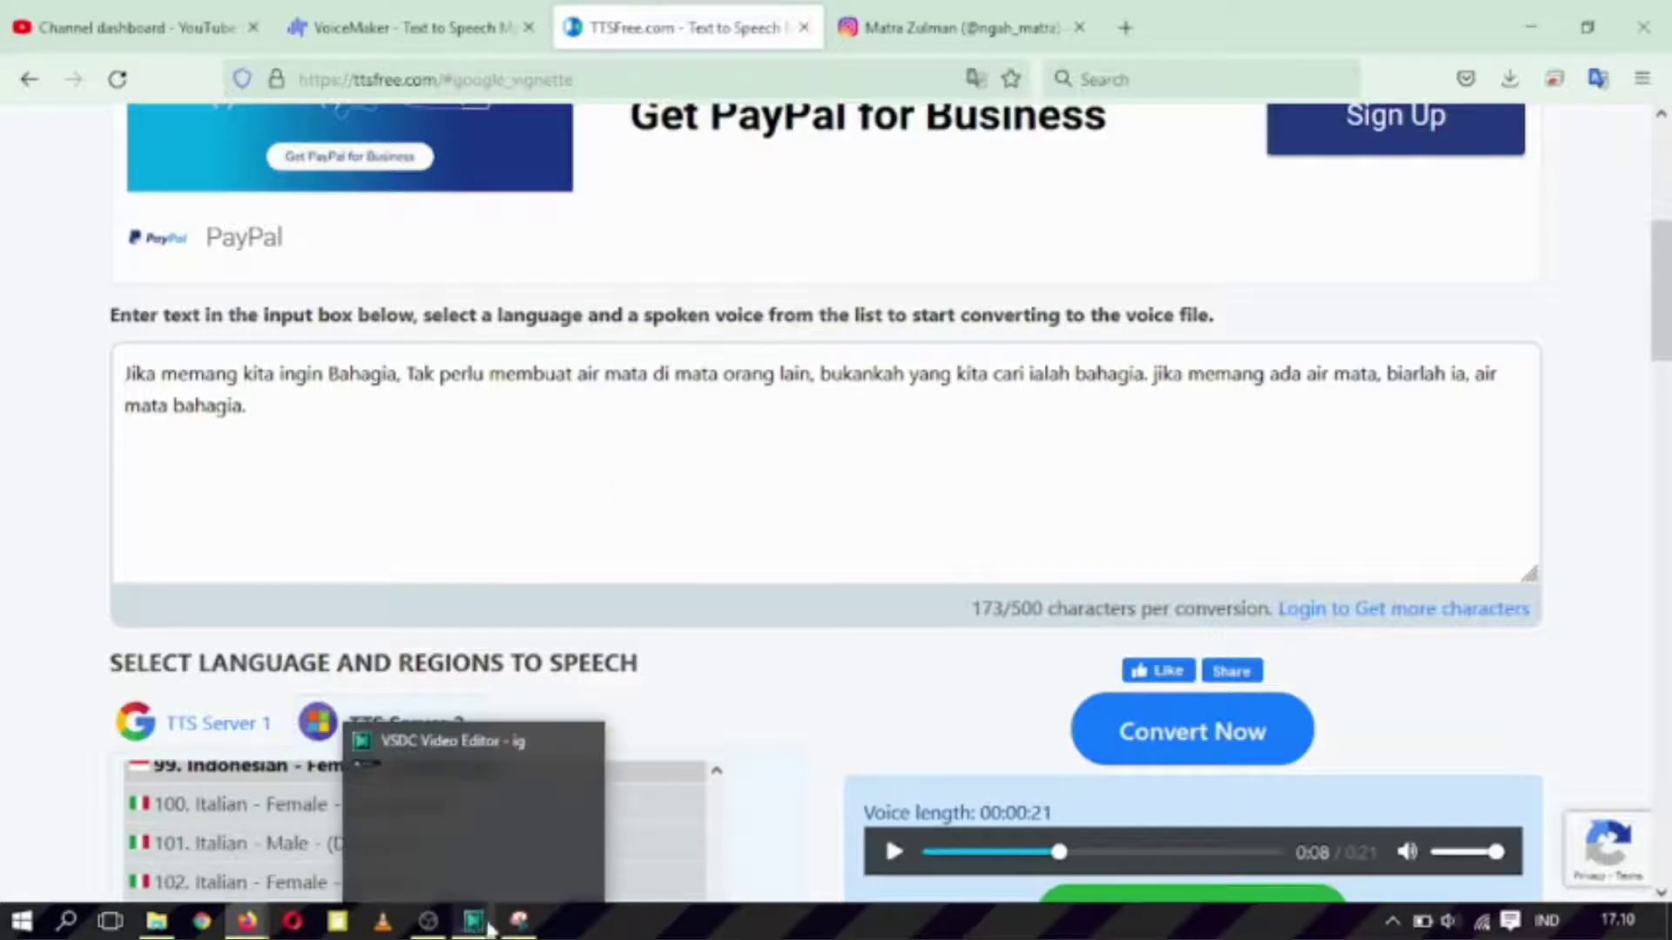
click(958, 27)
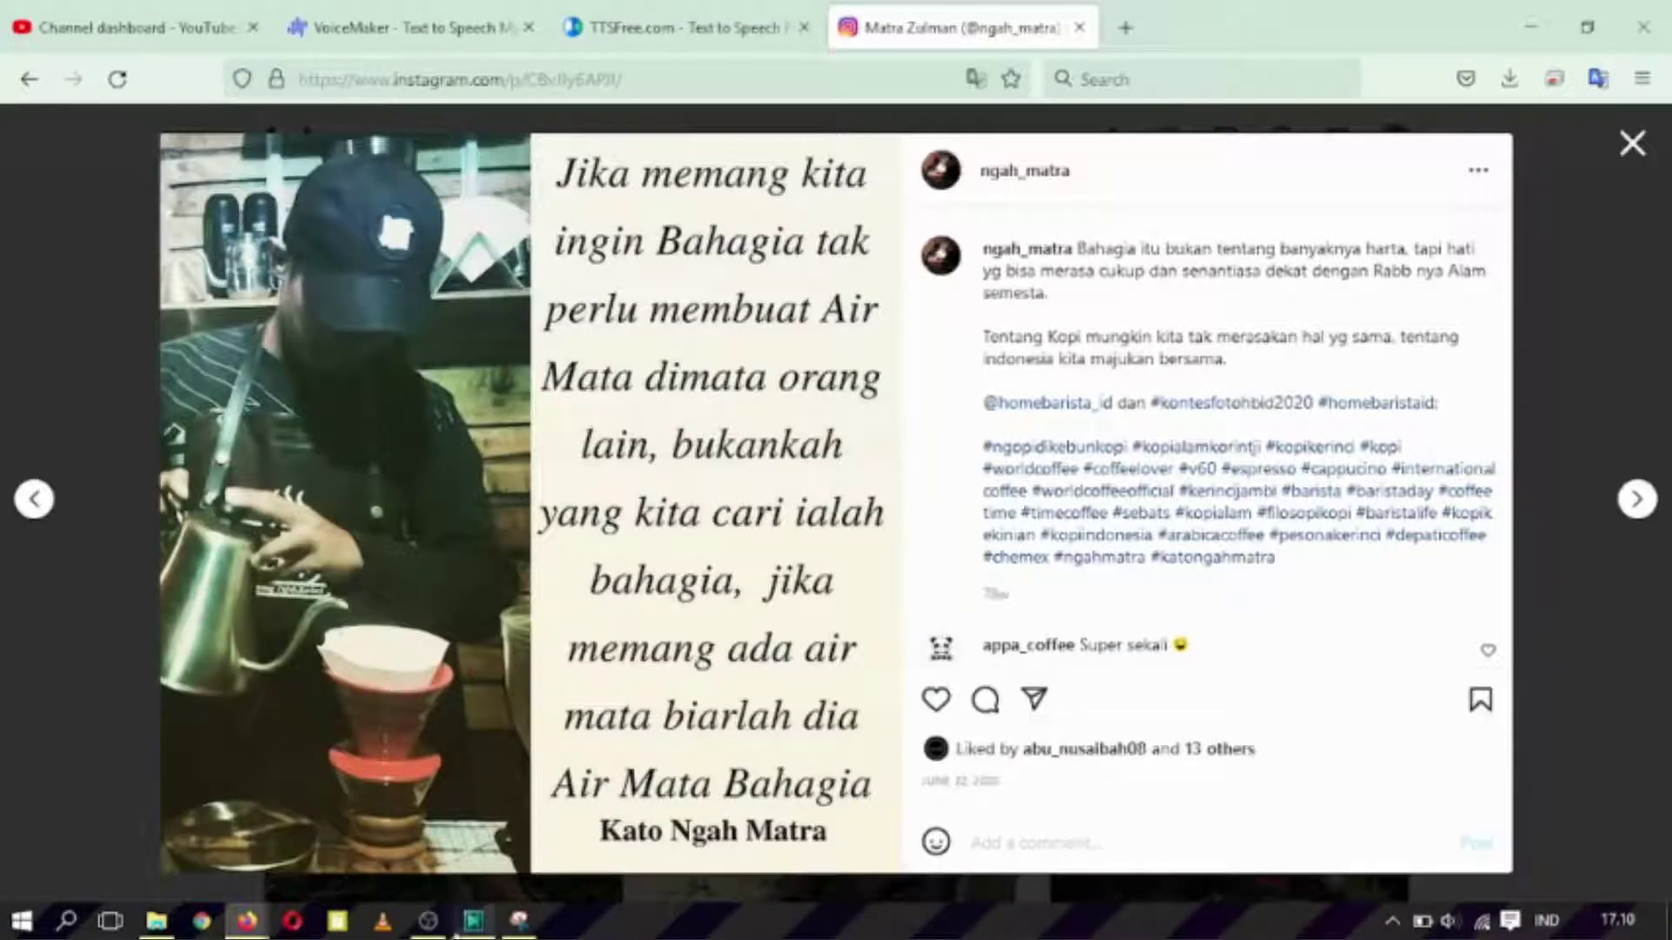
- Bring the VSDC Video Editor window with the empty 'ig' project to the front
click(475, 921)
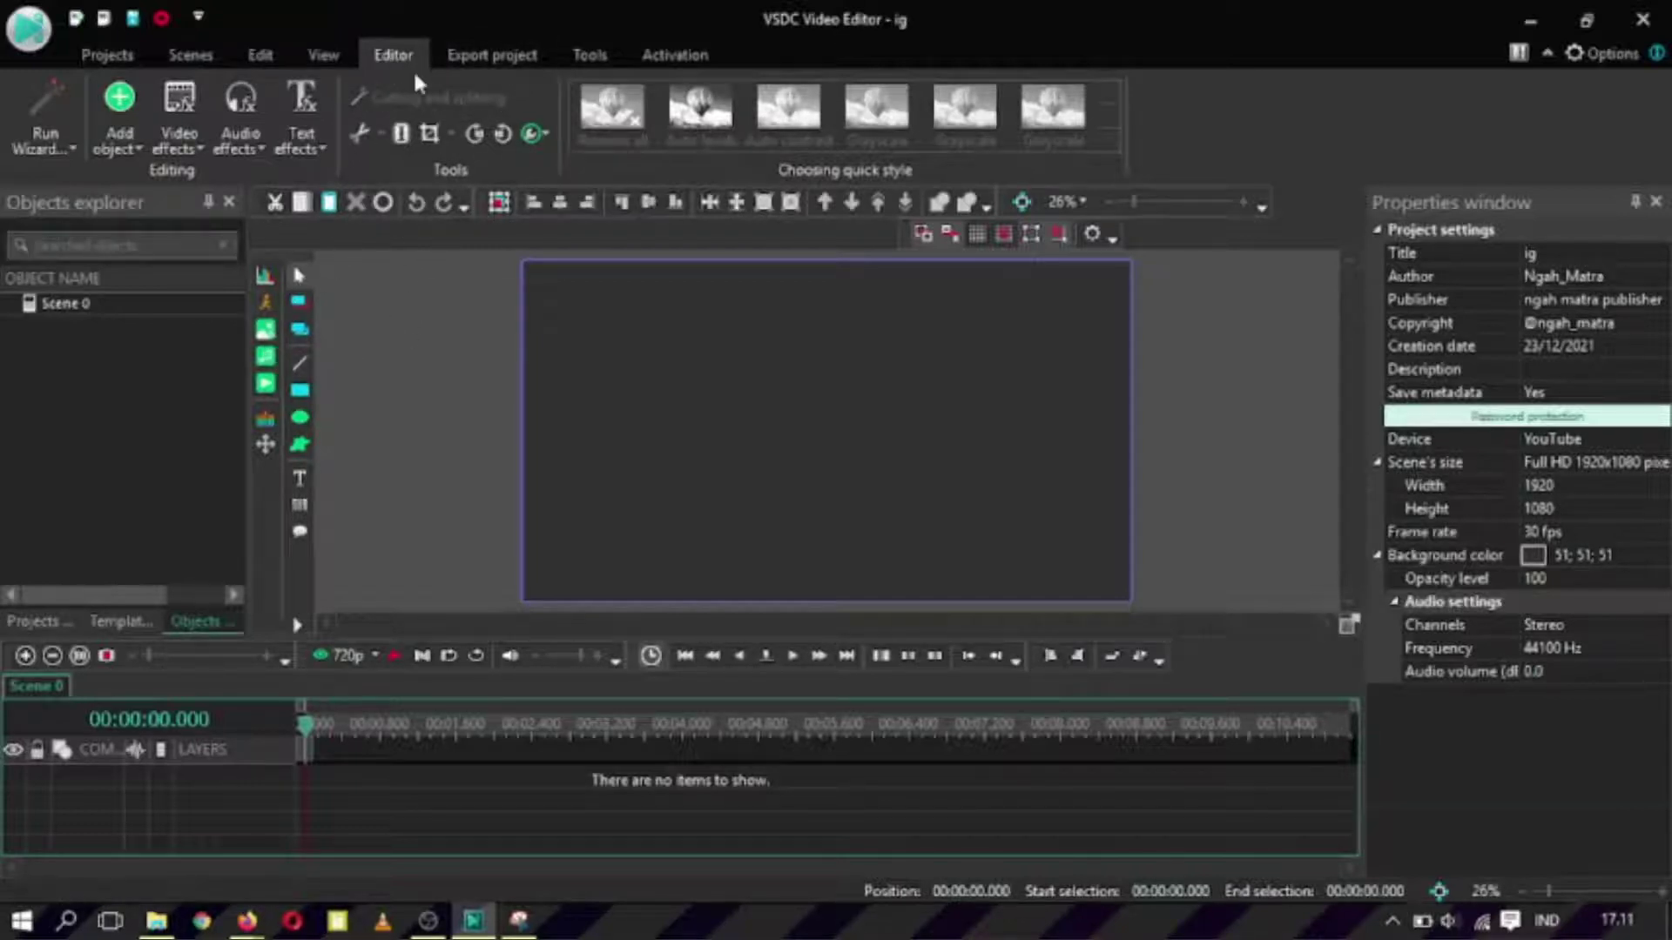
- Add Capture.JPG from Videos to the scene as Capture_1 on Layer 1, adjusting its width slightly
click(268, 335)
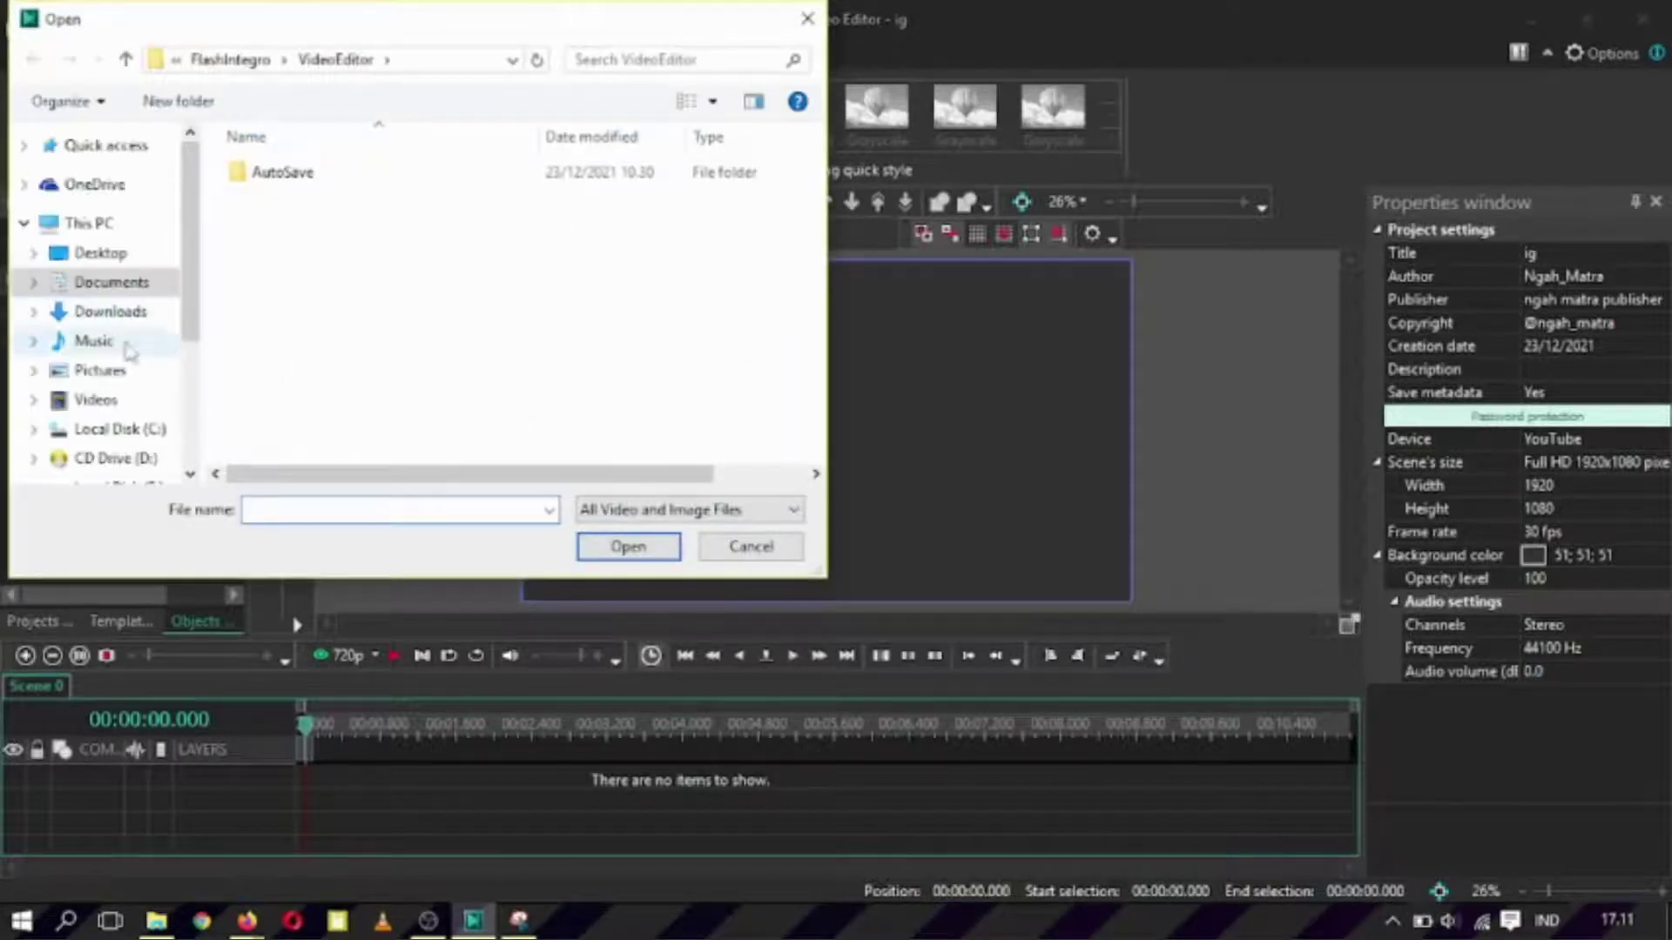
click(98, 401)
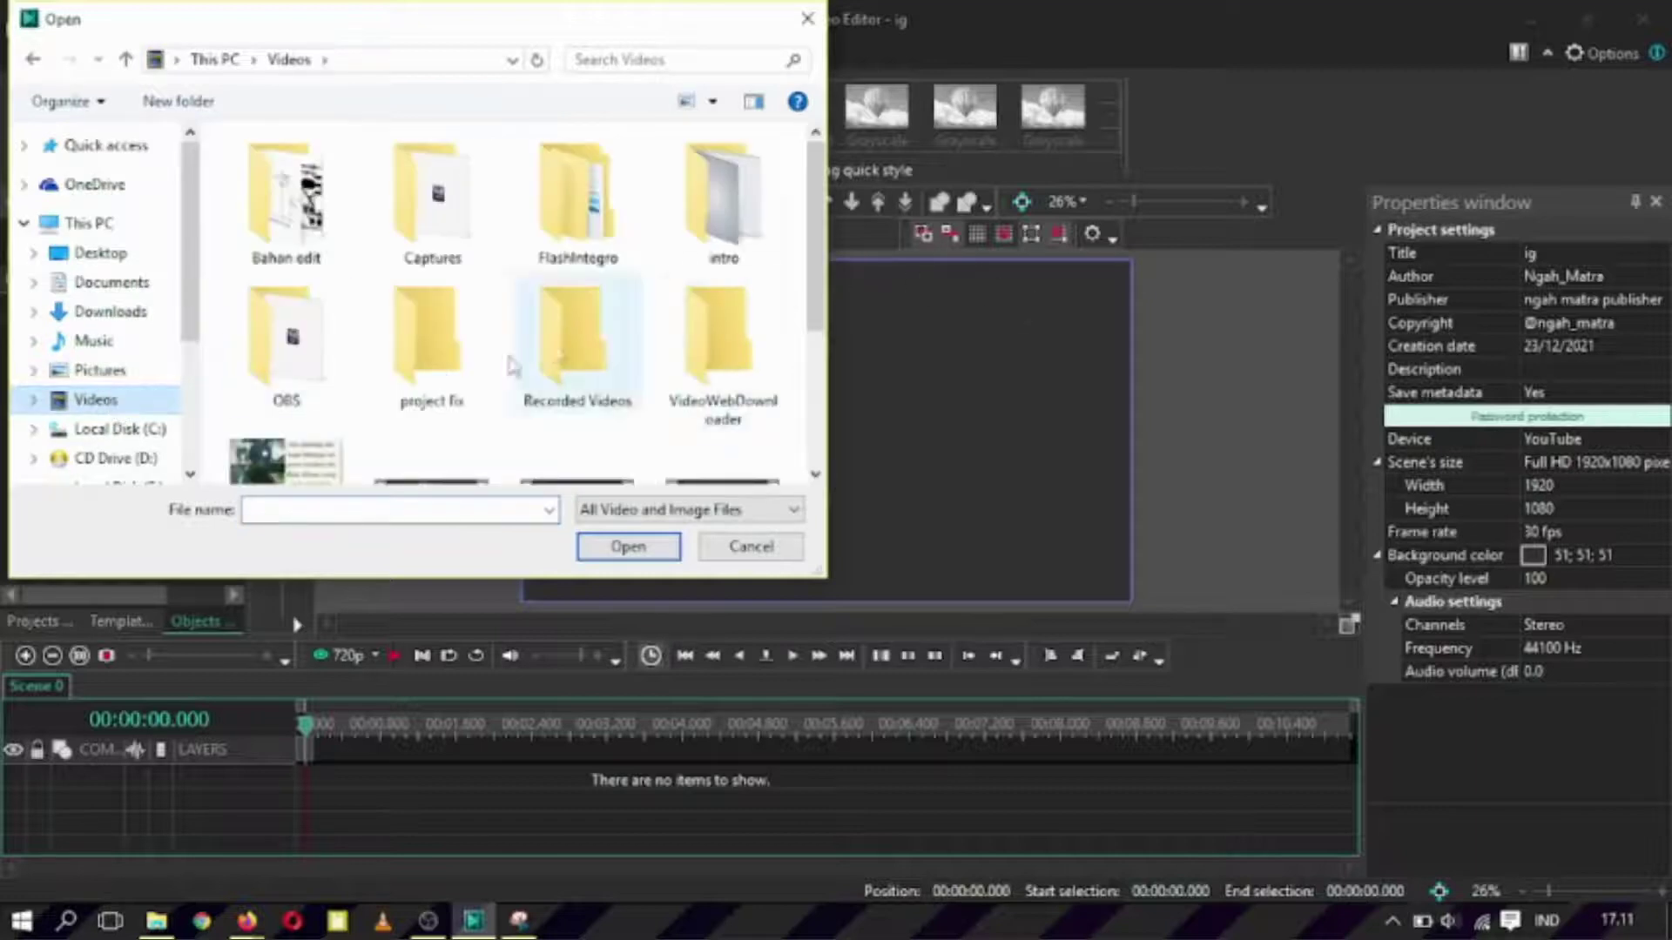
click(316, 464)
click(653, 548)
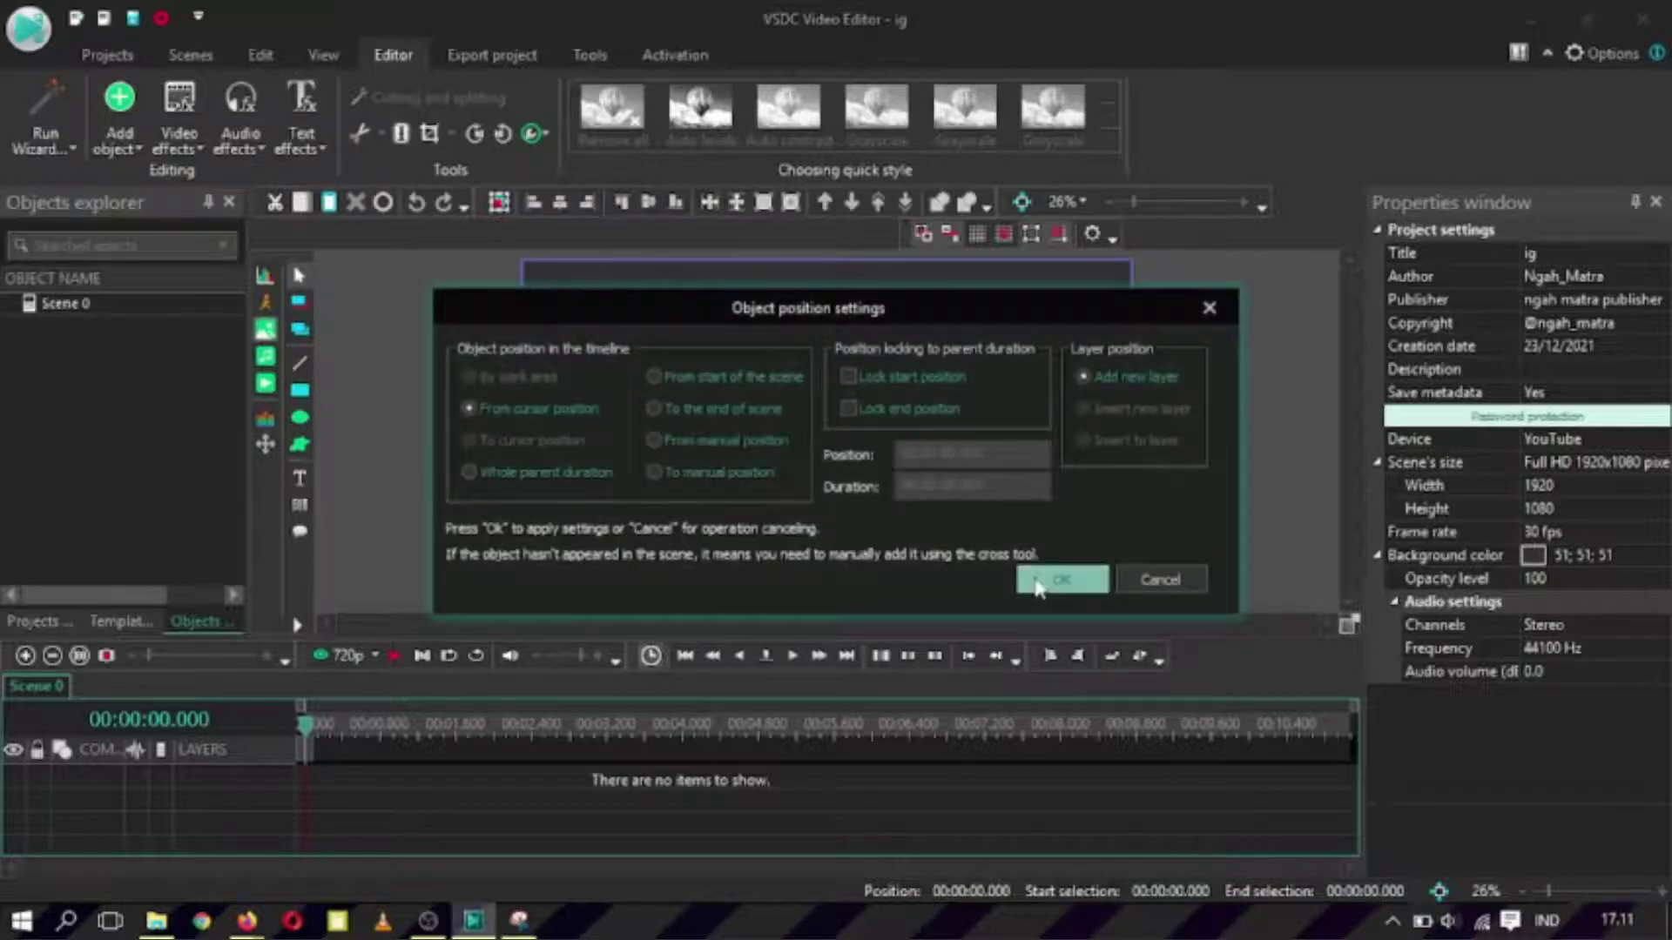
click(1036, 575)
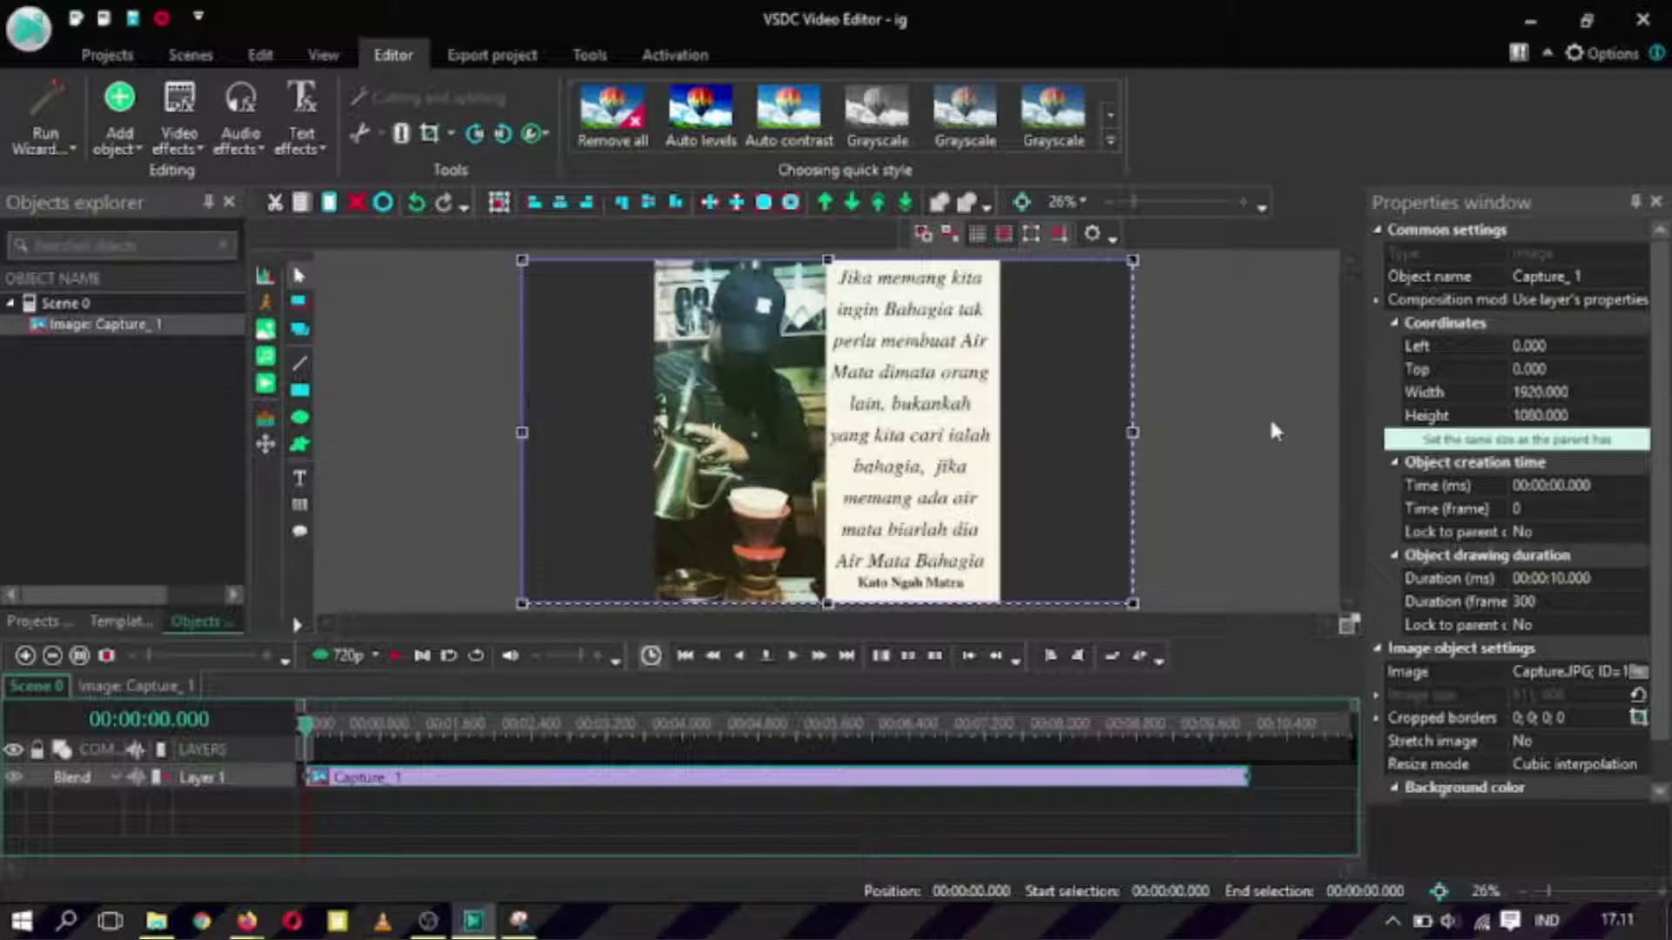
mouse_move(1132, 429)
mouse_down()
mouse_move(1158, 430)
mouse_move(1117, 433)
mouse_up()
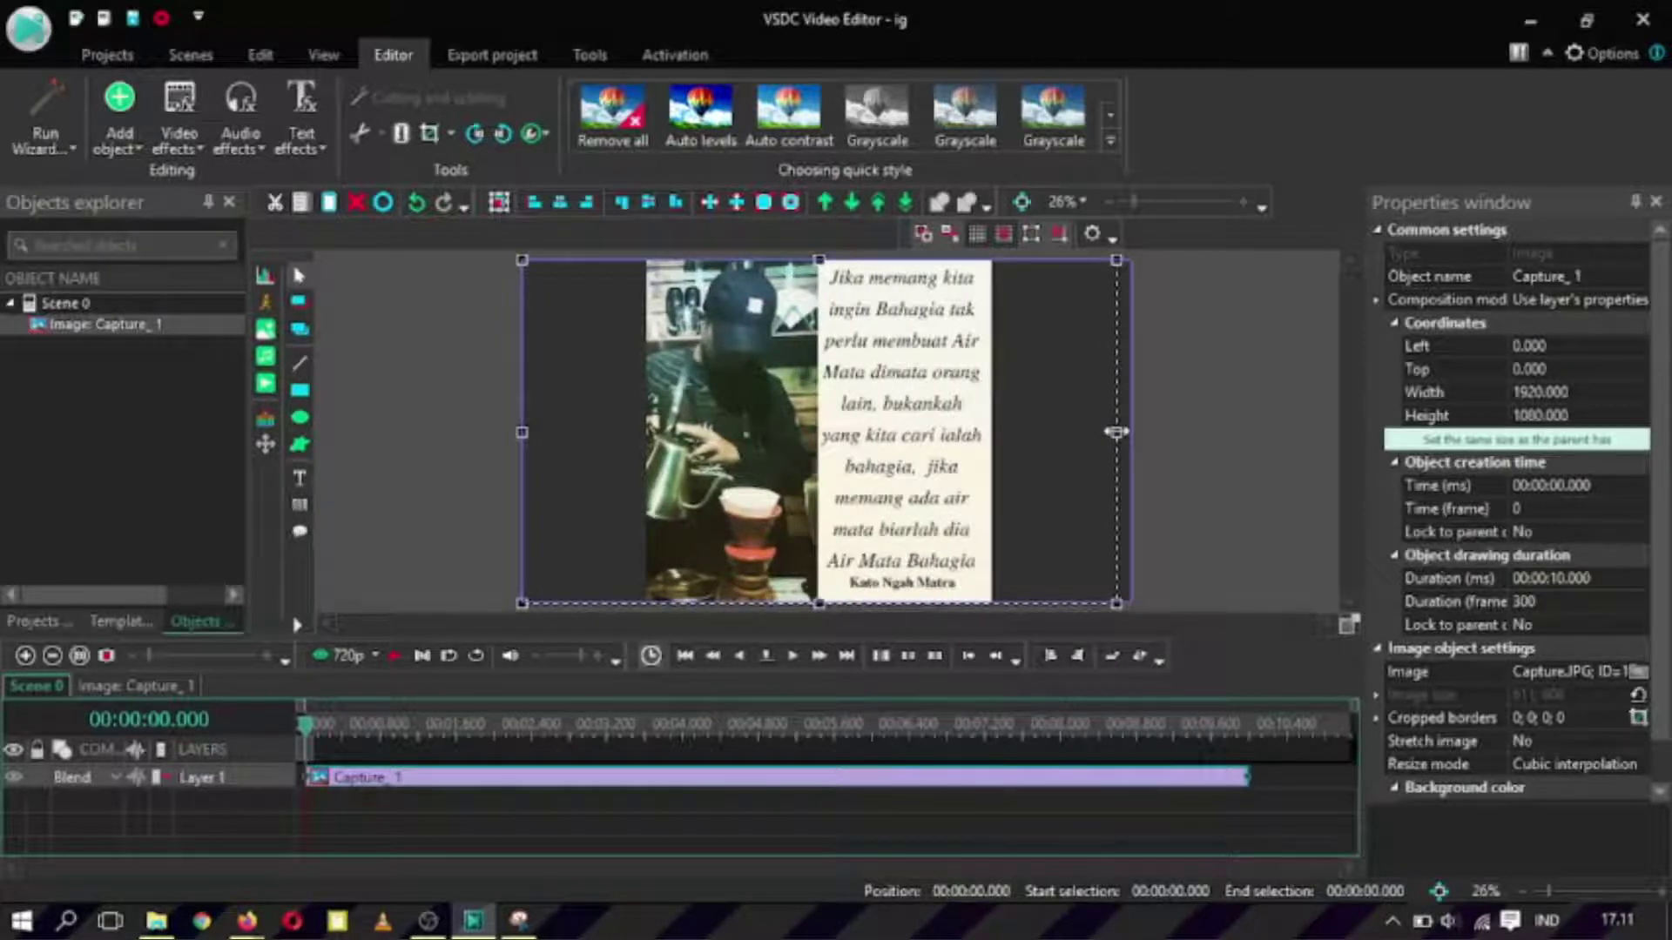
drag(1117, 433, 1104, 430)
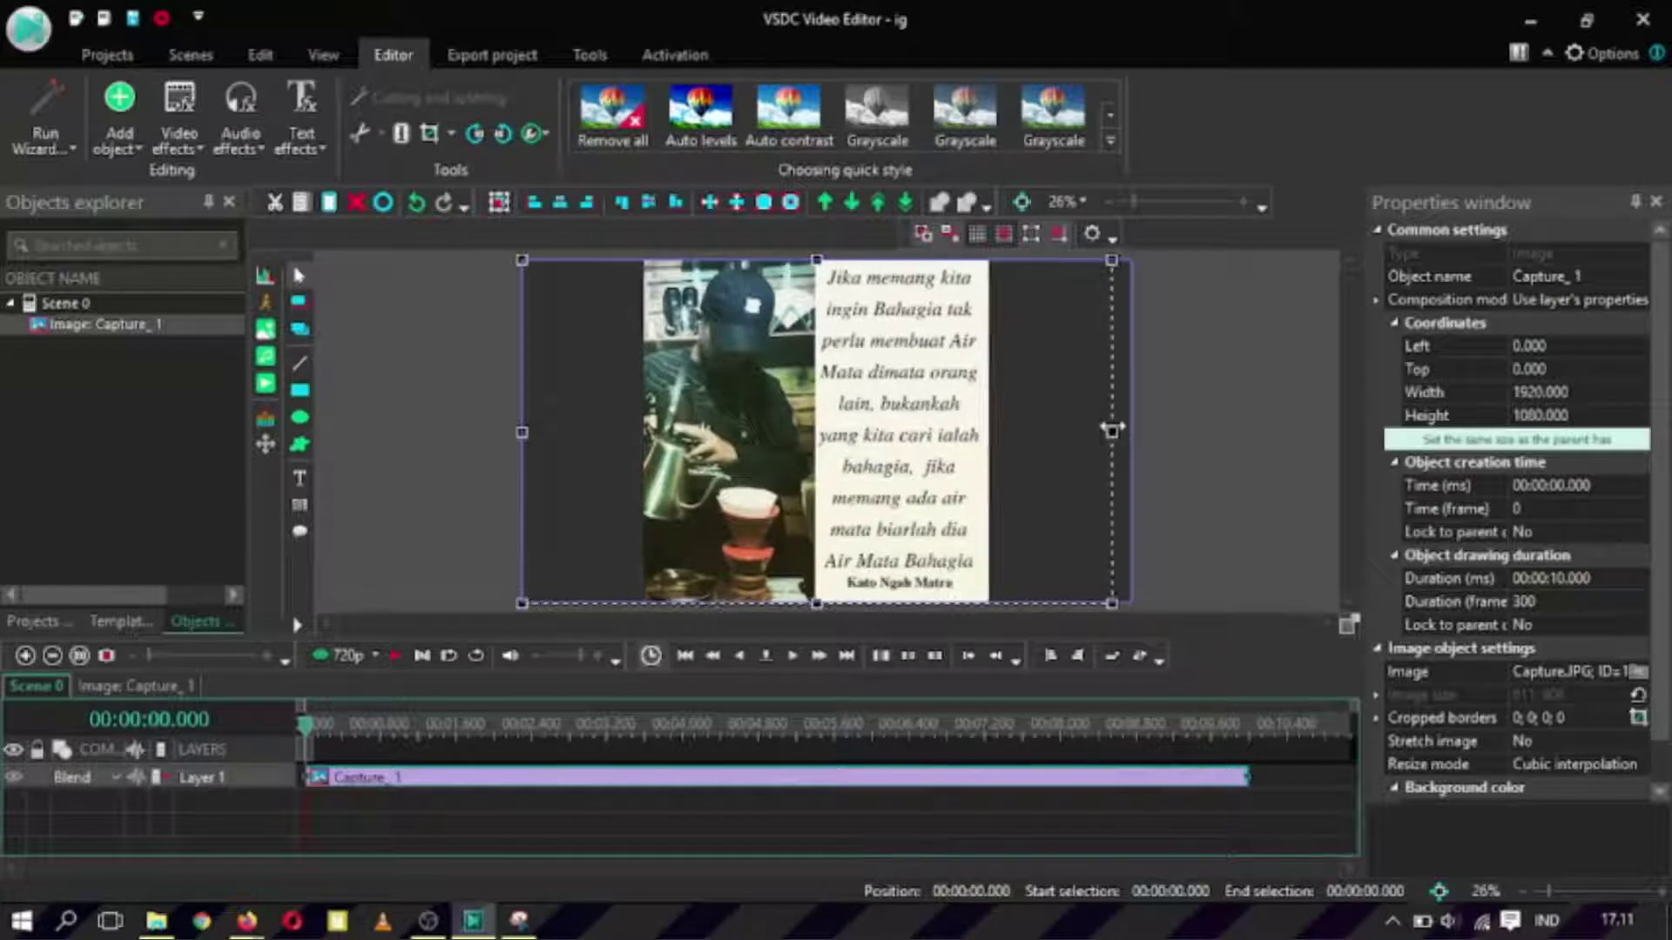
- Add the voicemaker speech MP3 from Downloads on Layer 2 and play the scene
click(344, 796)
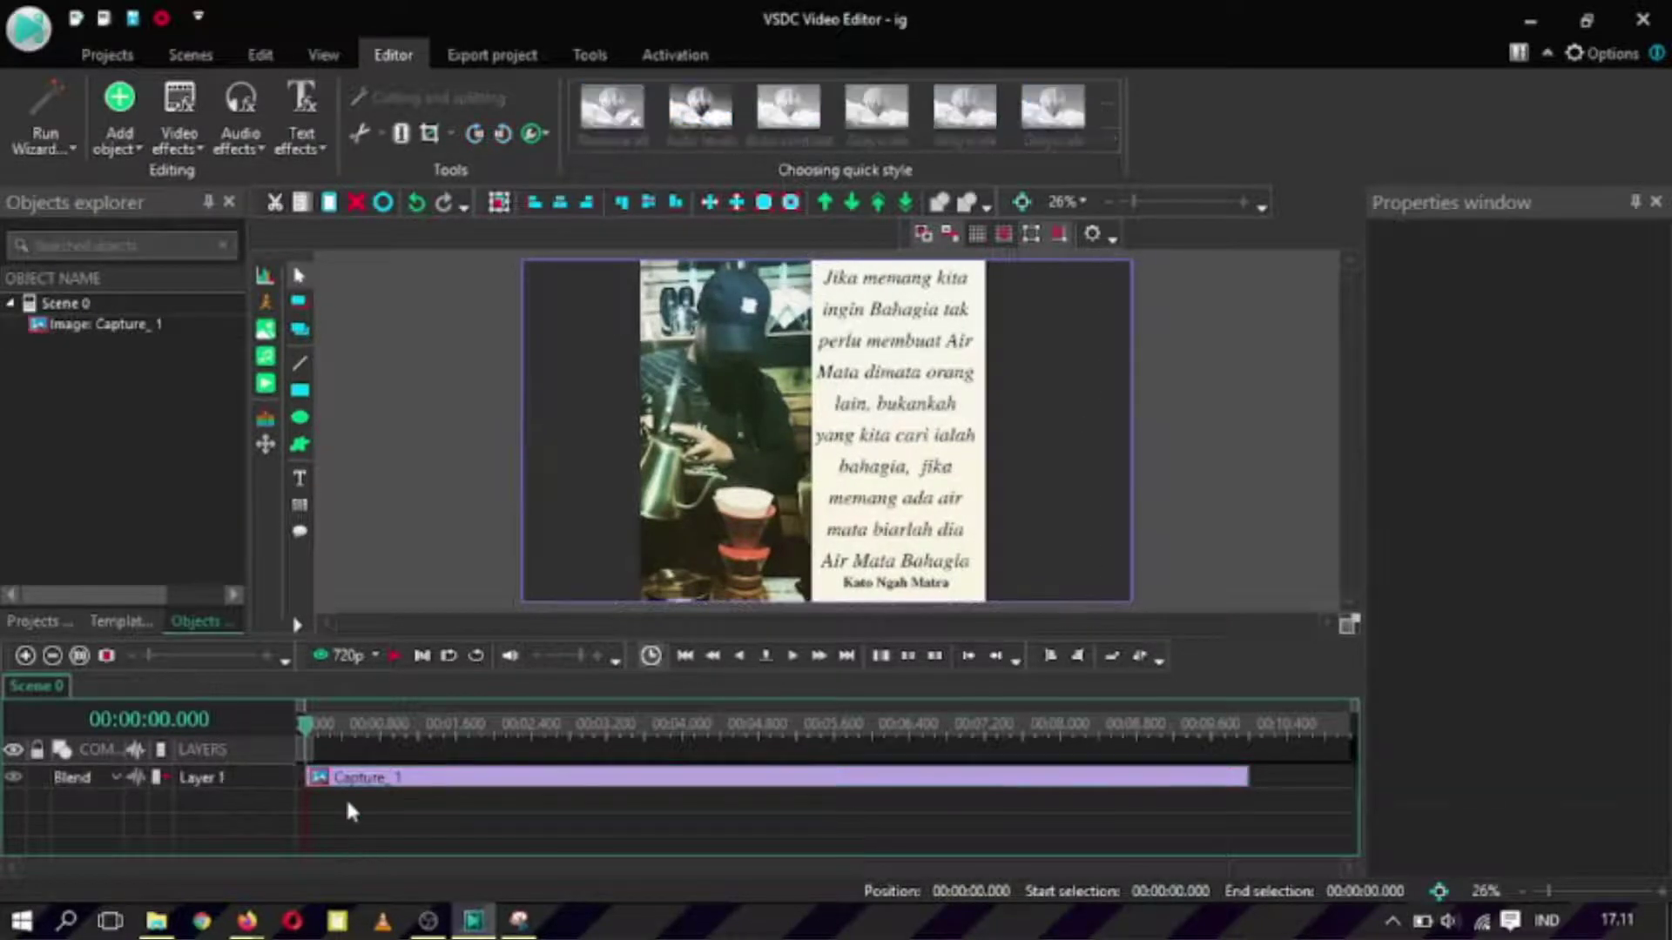
click(267, 390)
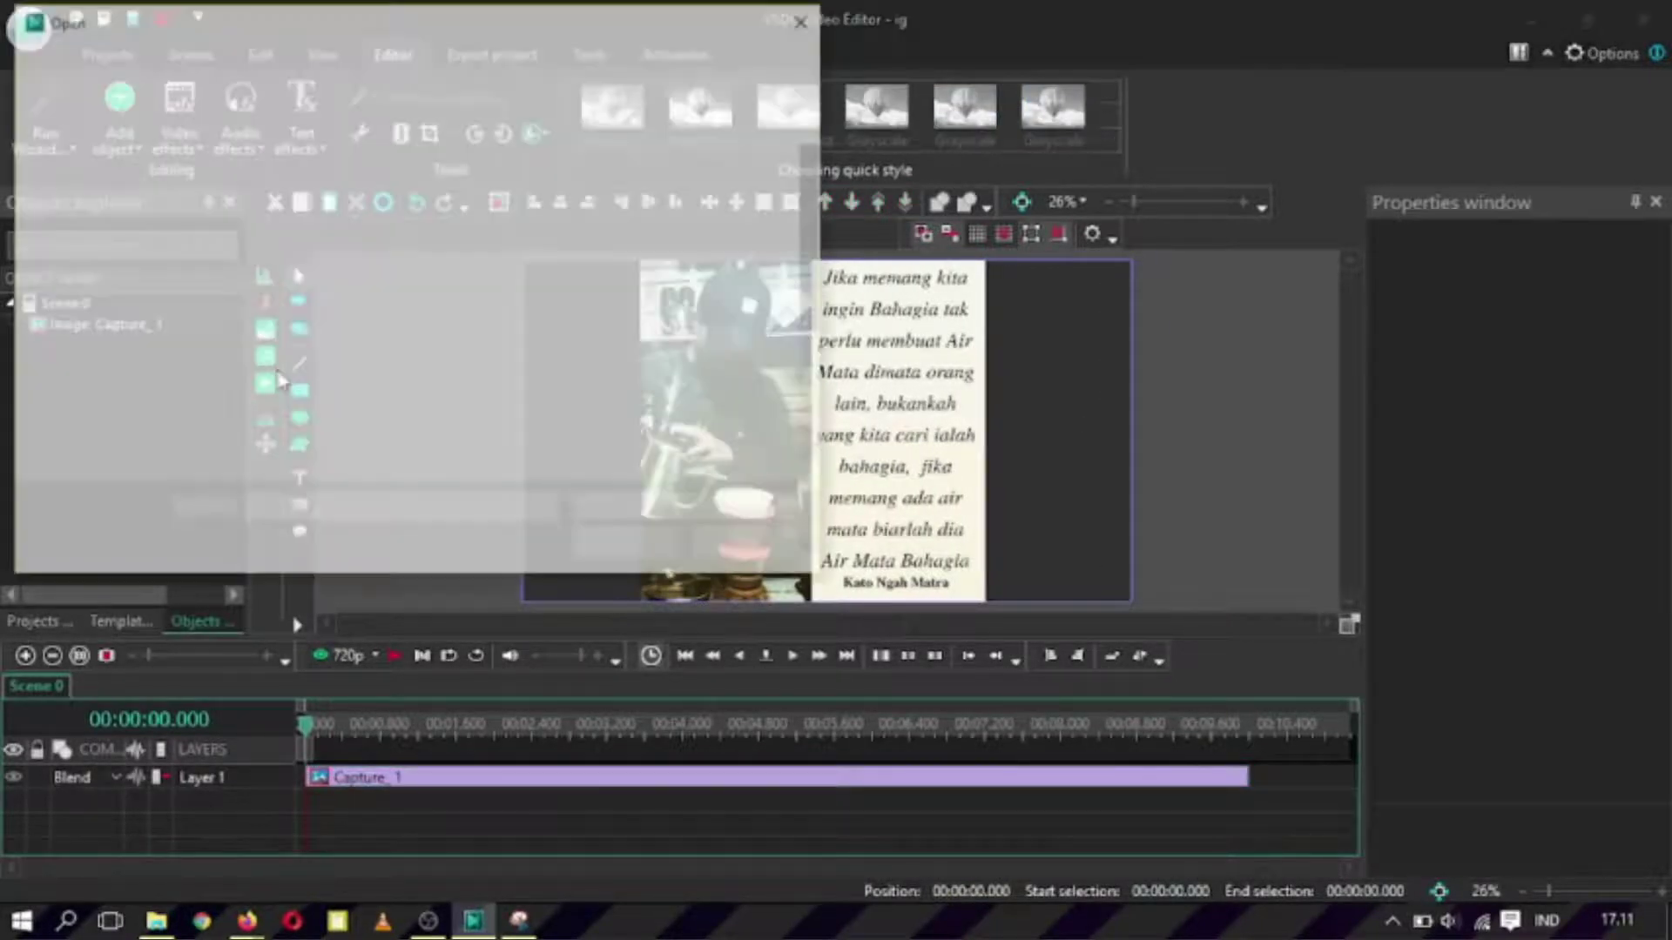
click(807, 19)
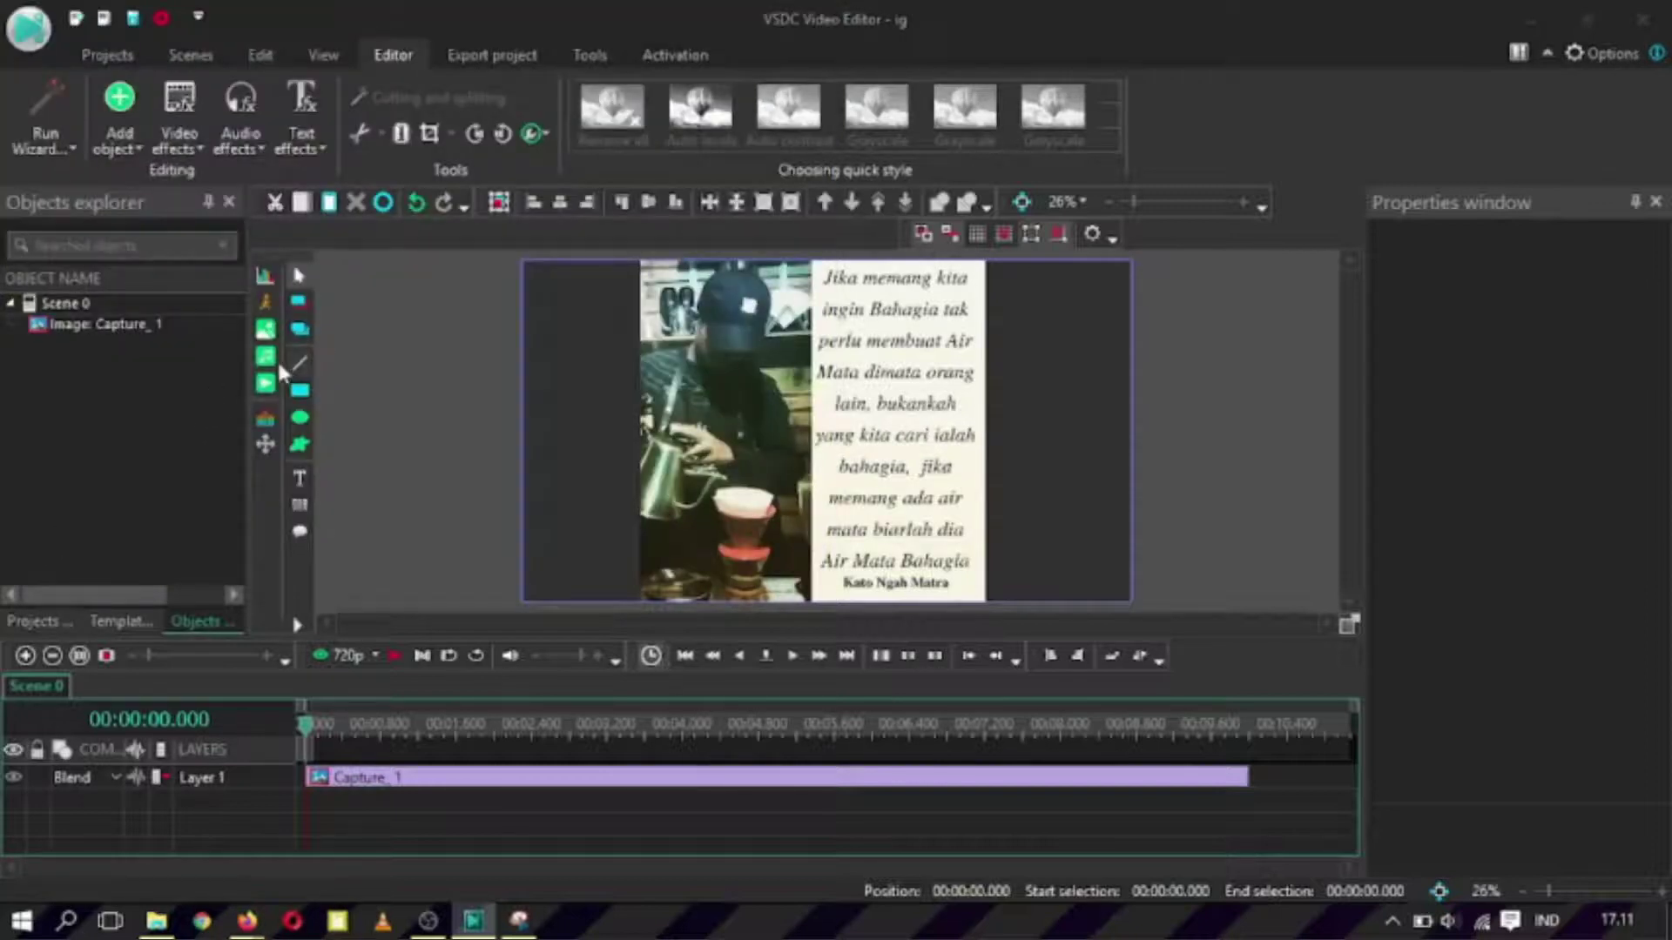
click(270, 359)
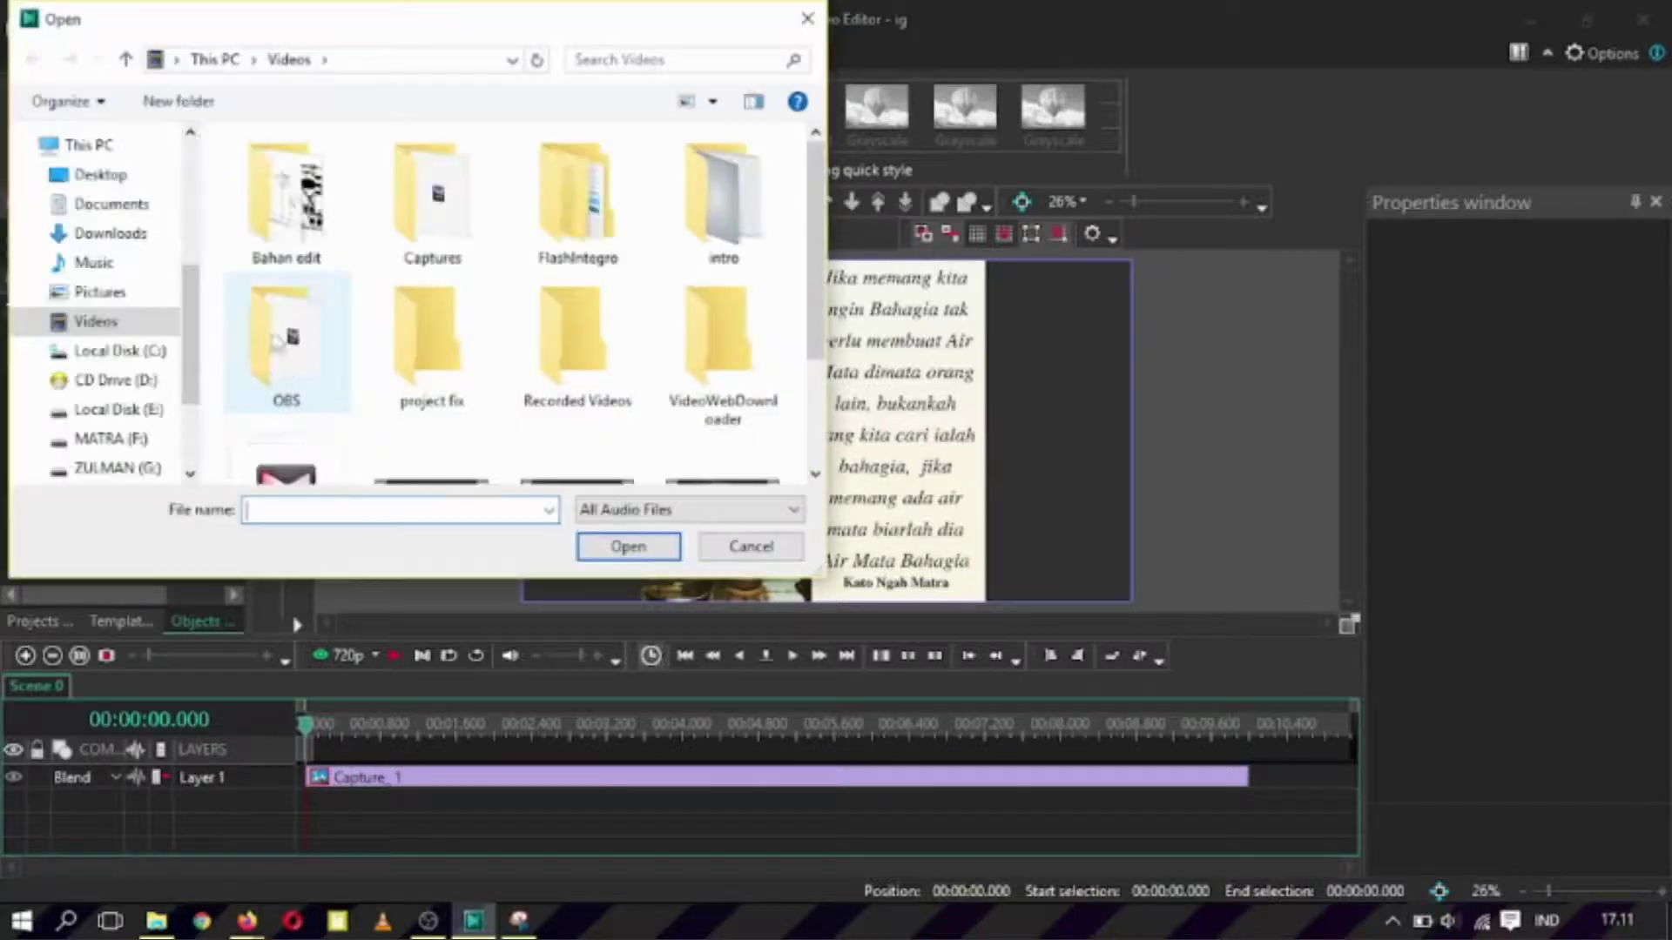
click(91, 233)
scroll(679, 410, down, 1)
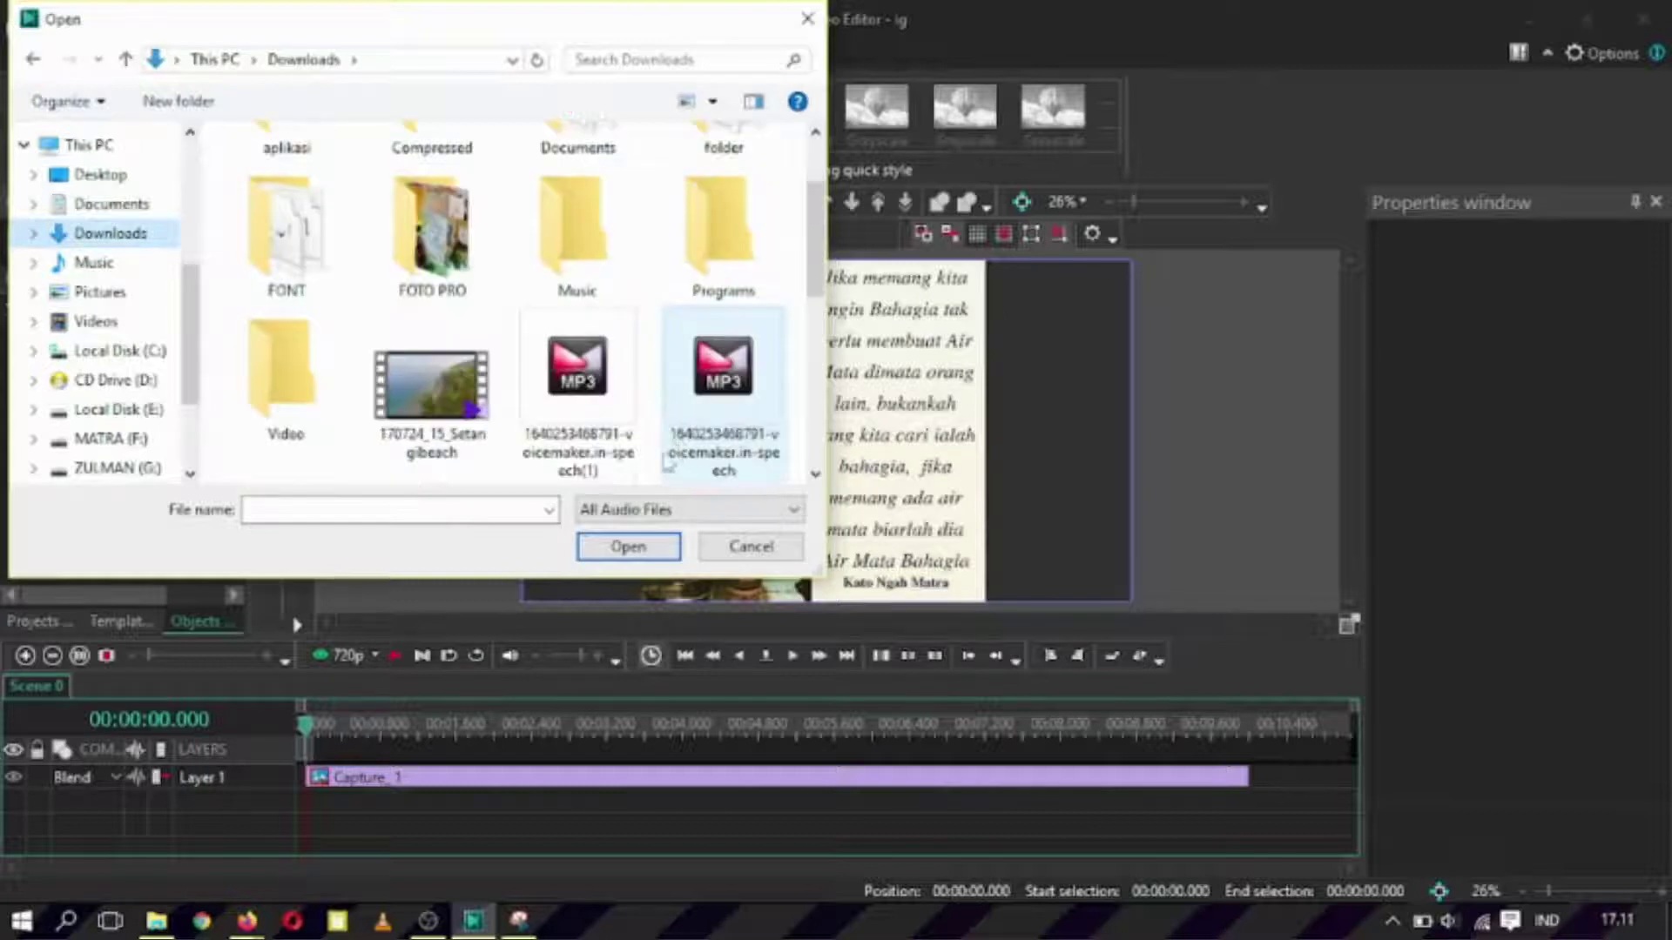
click(581, 392)
click(628, 547)
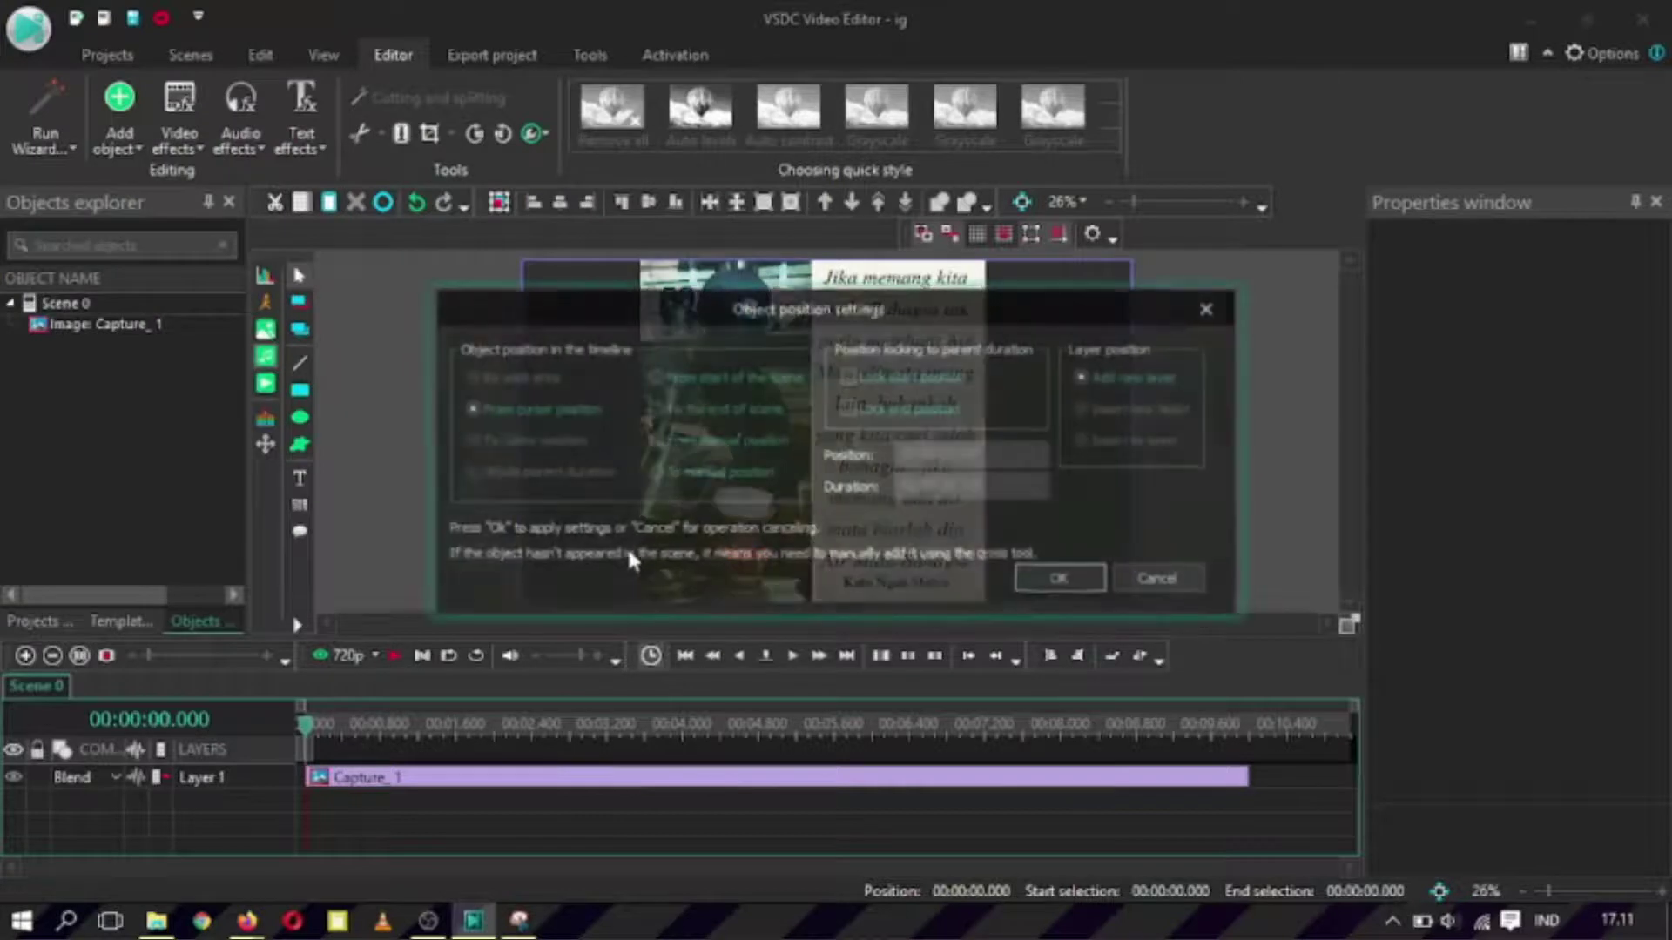
click(1052, 582)
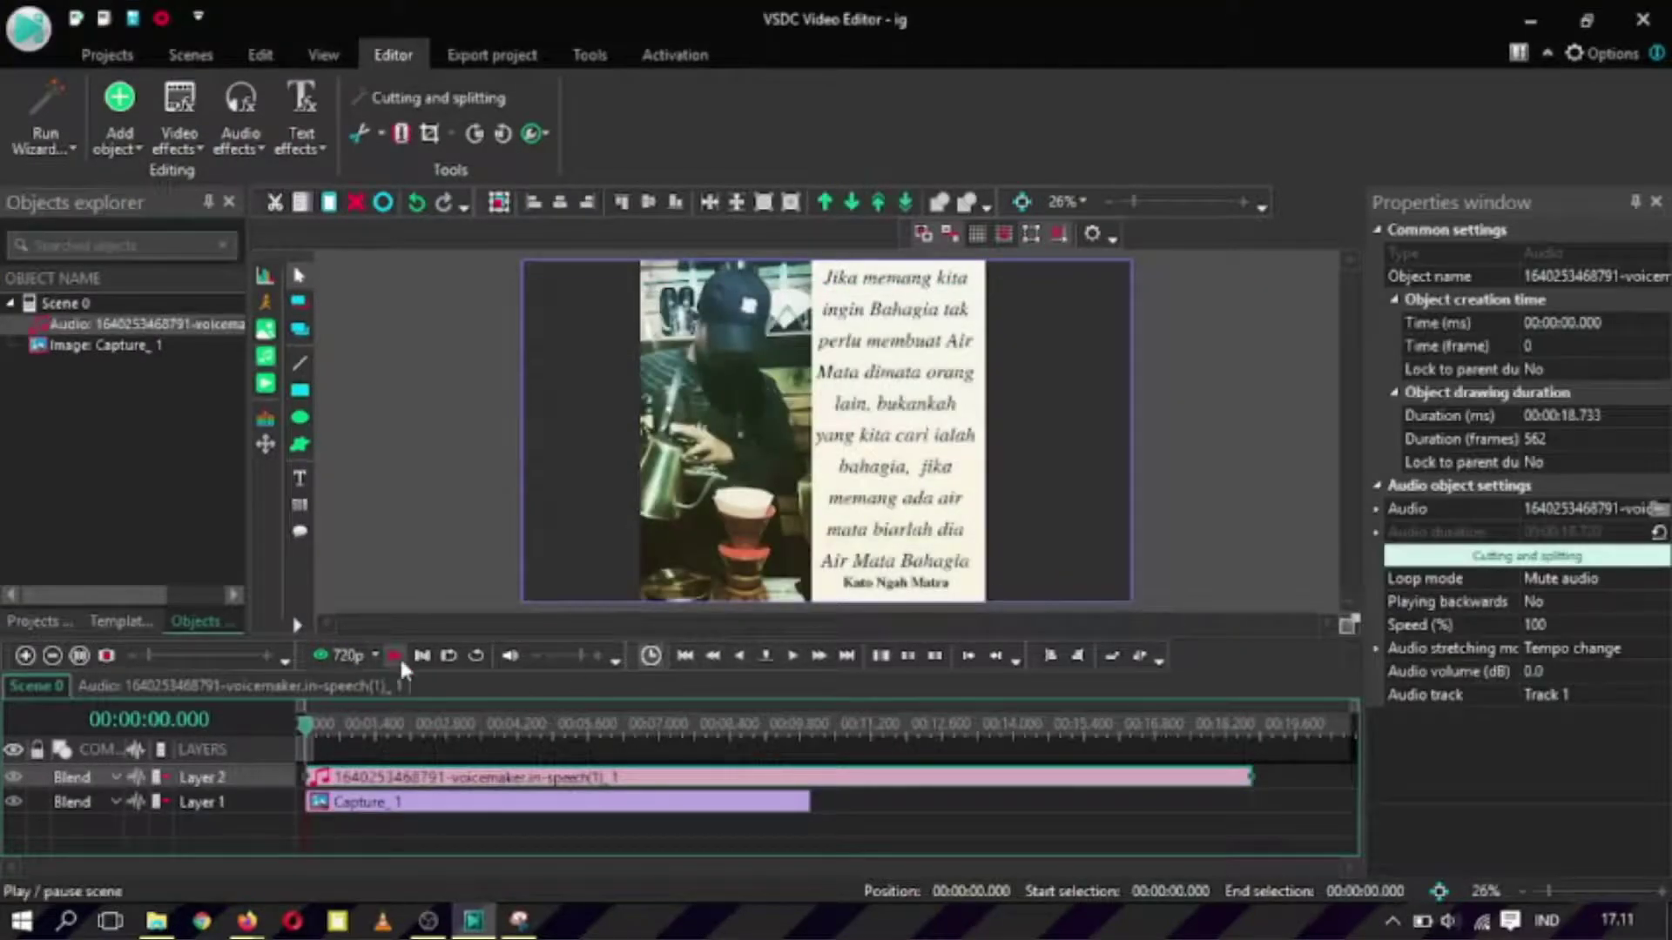
click(399, 656)
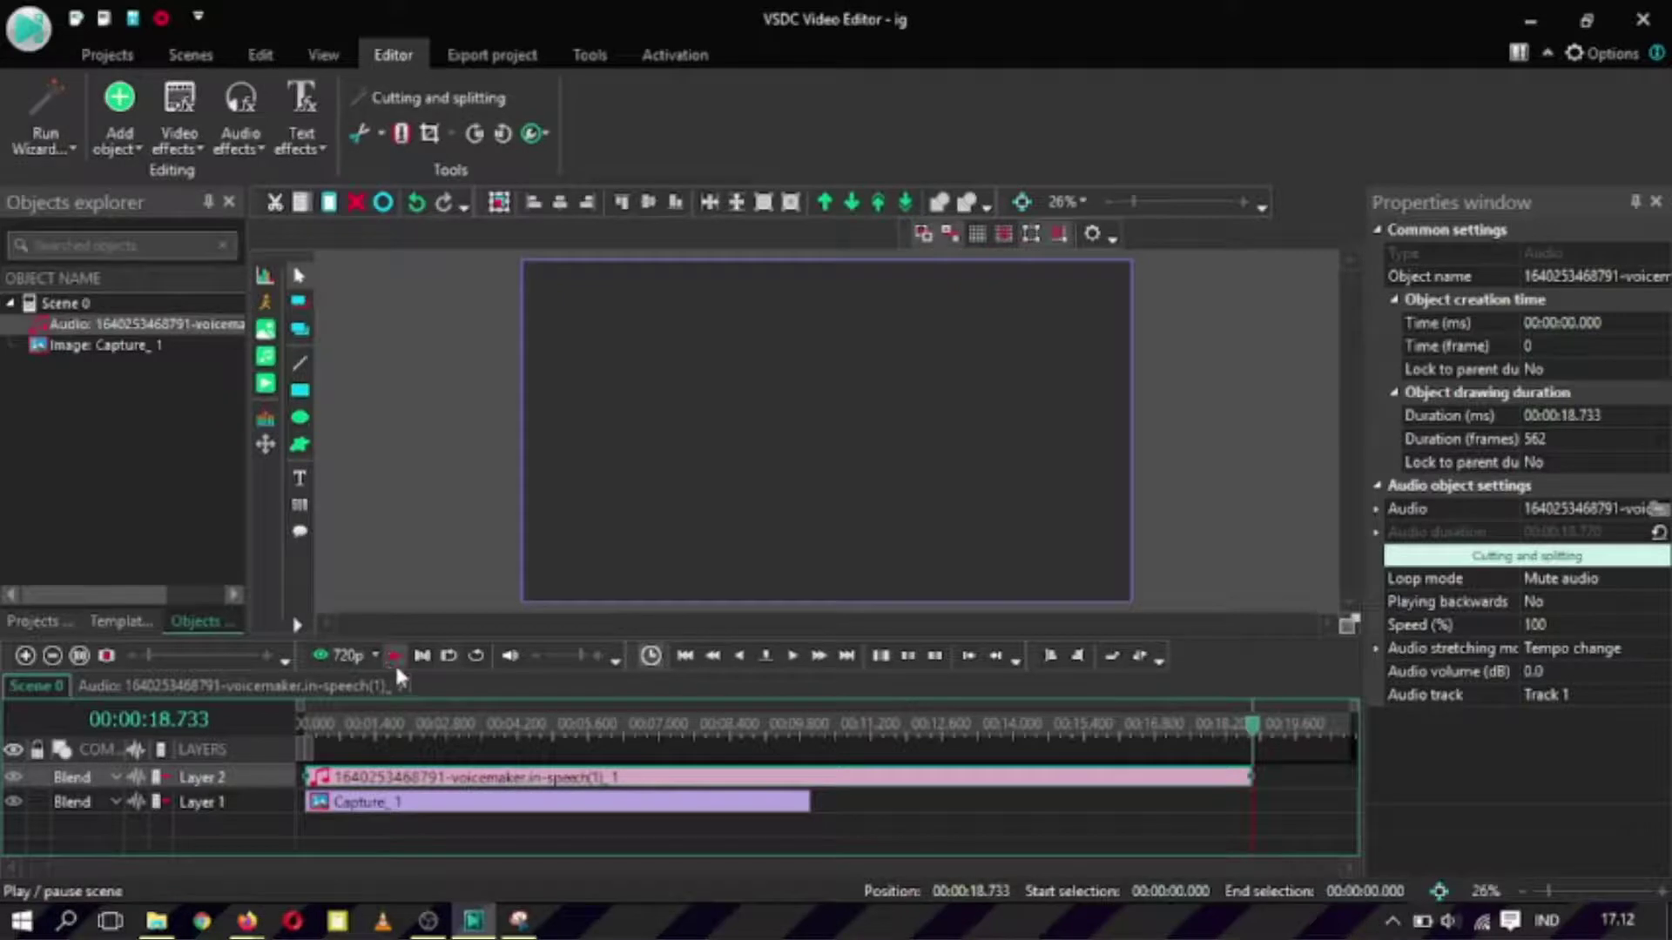
- Stretch Capture_1 to 18.733 seconds to match the audio and replay the ending
click(763, 803)
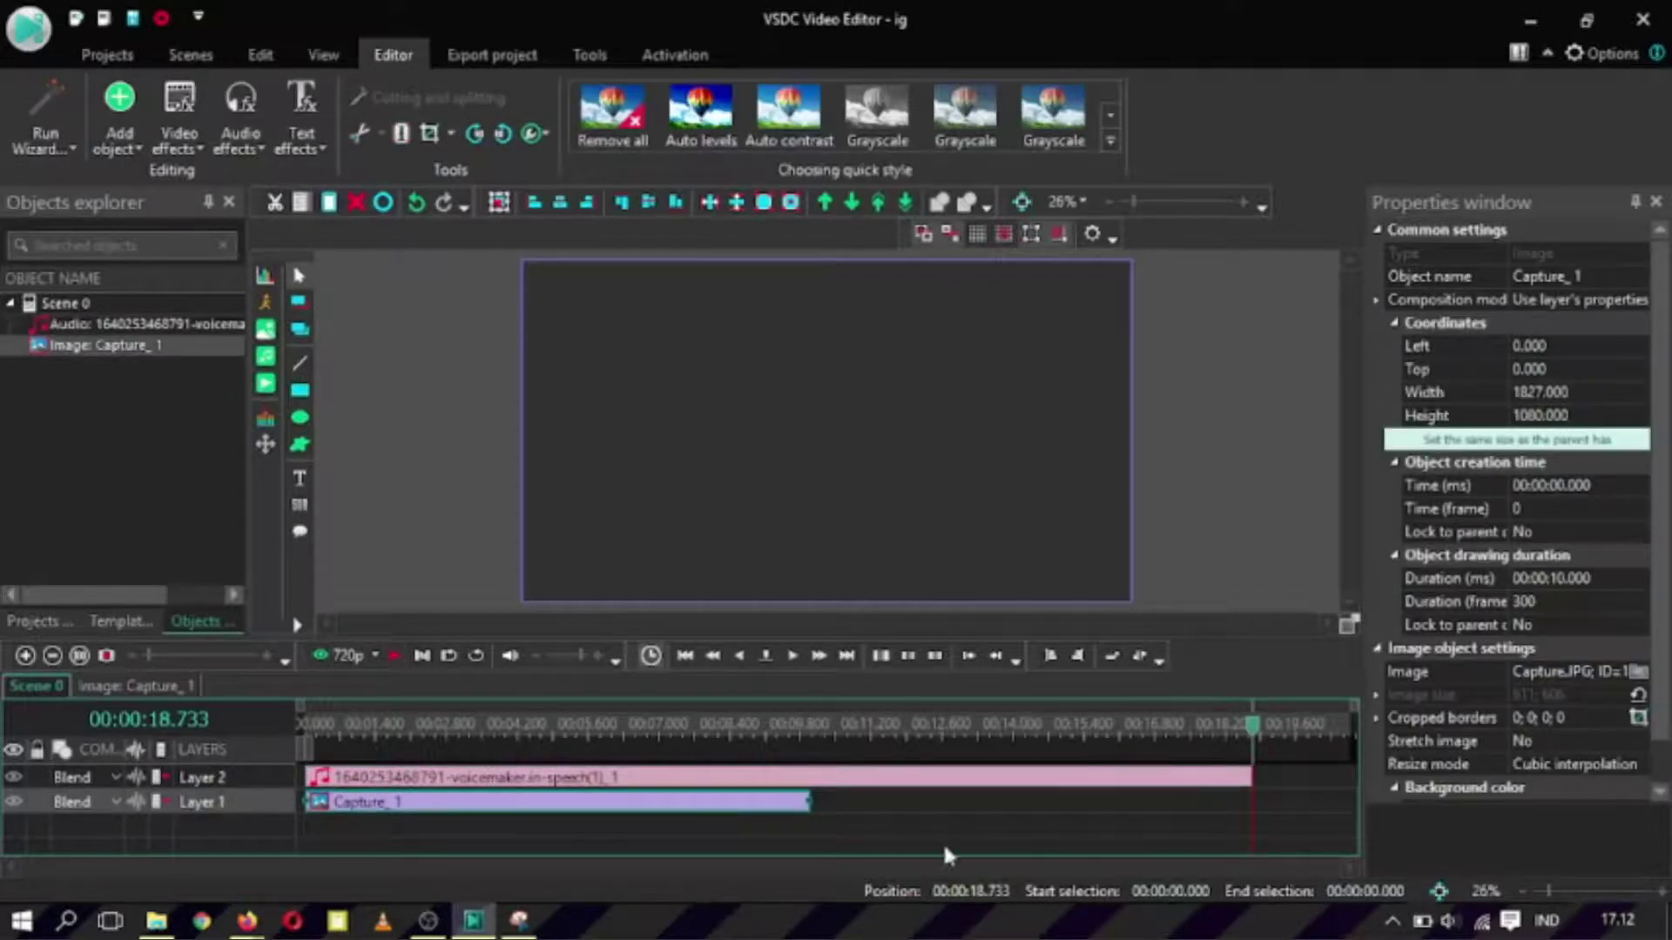
drag(810, 800, 1254, 808)
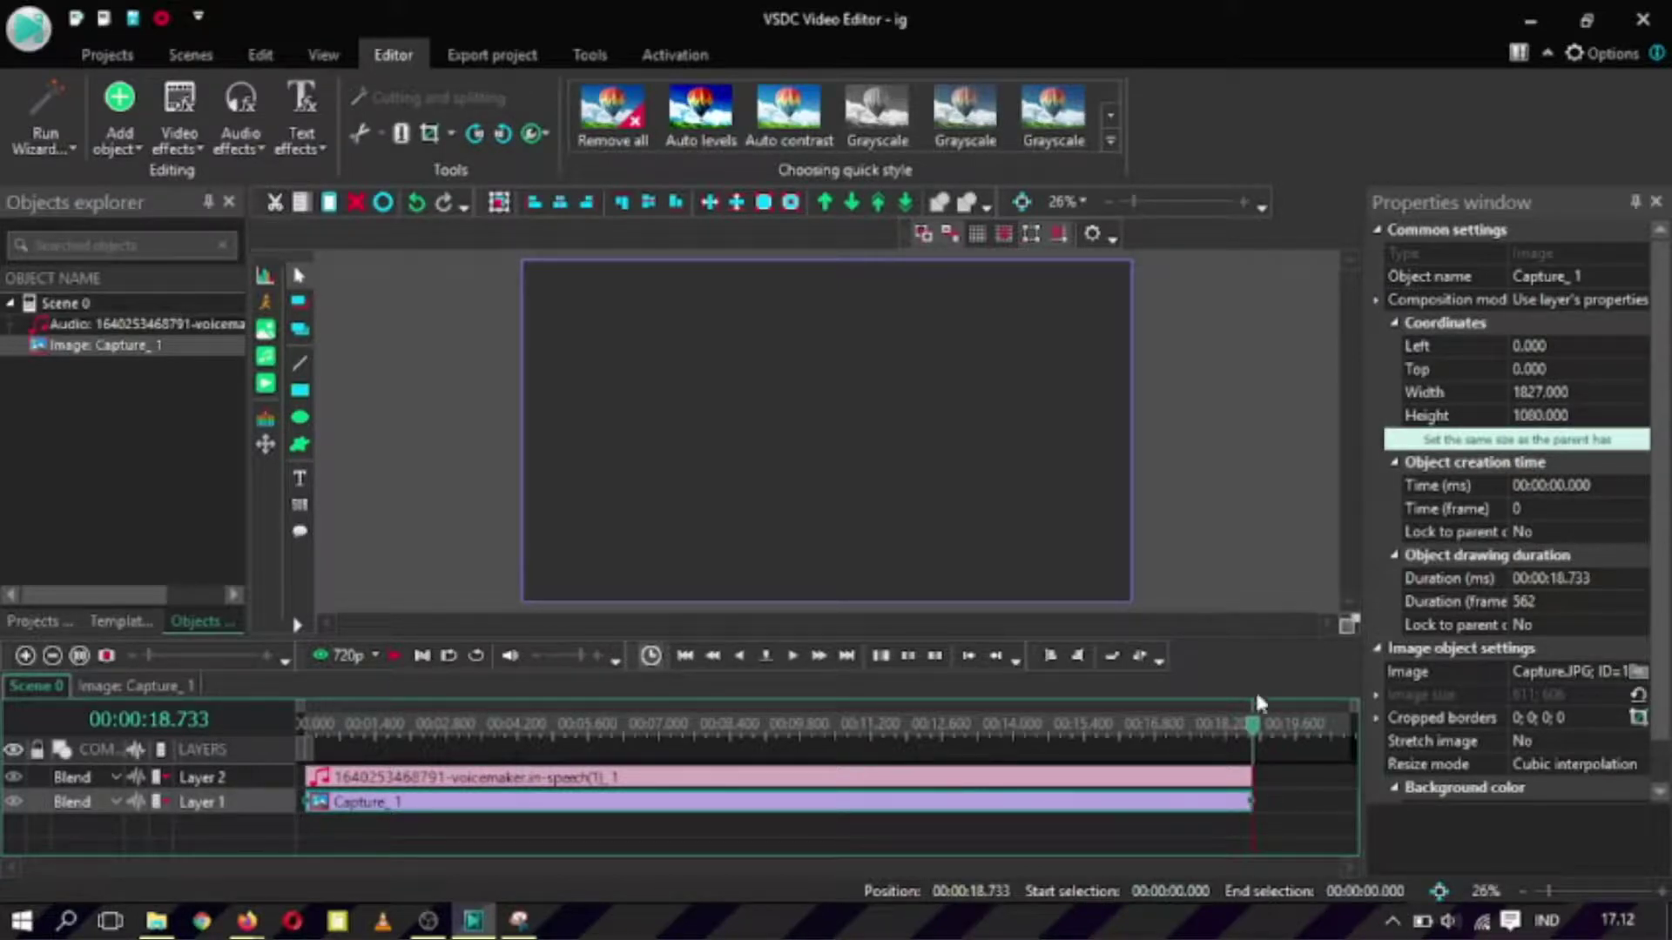
drag(1252, 736, 919, 732)
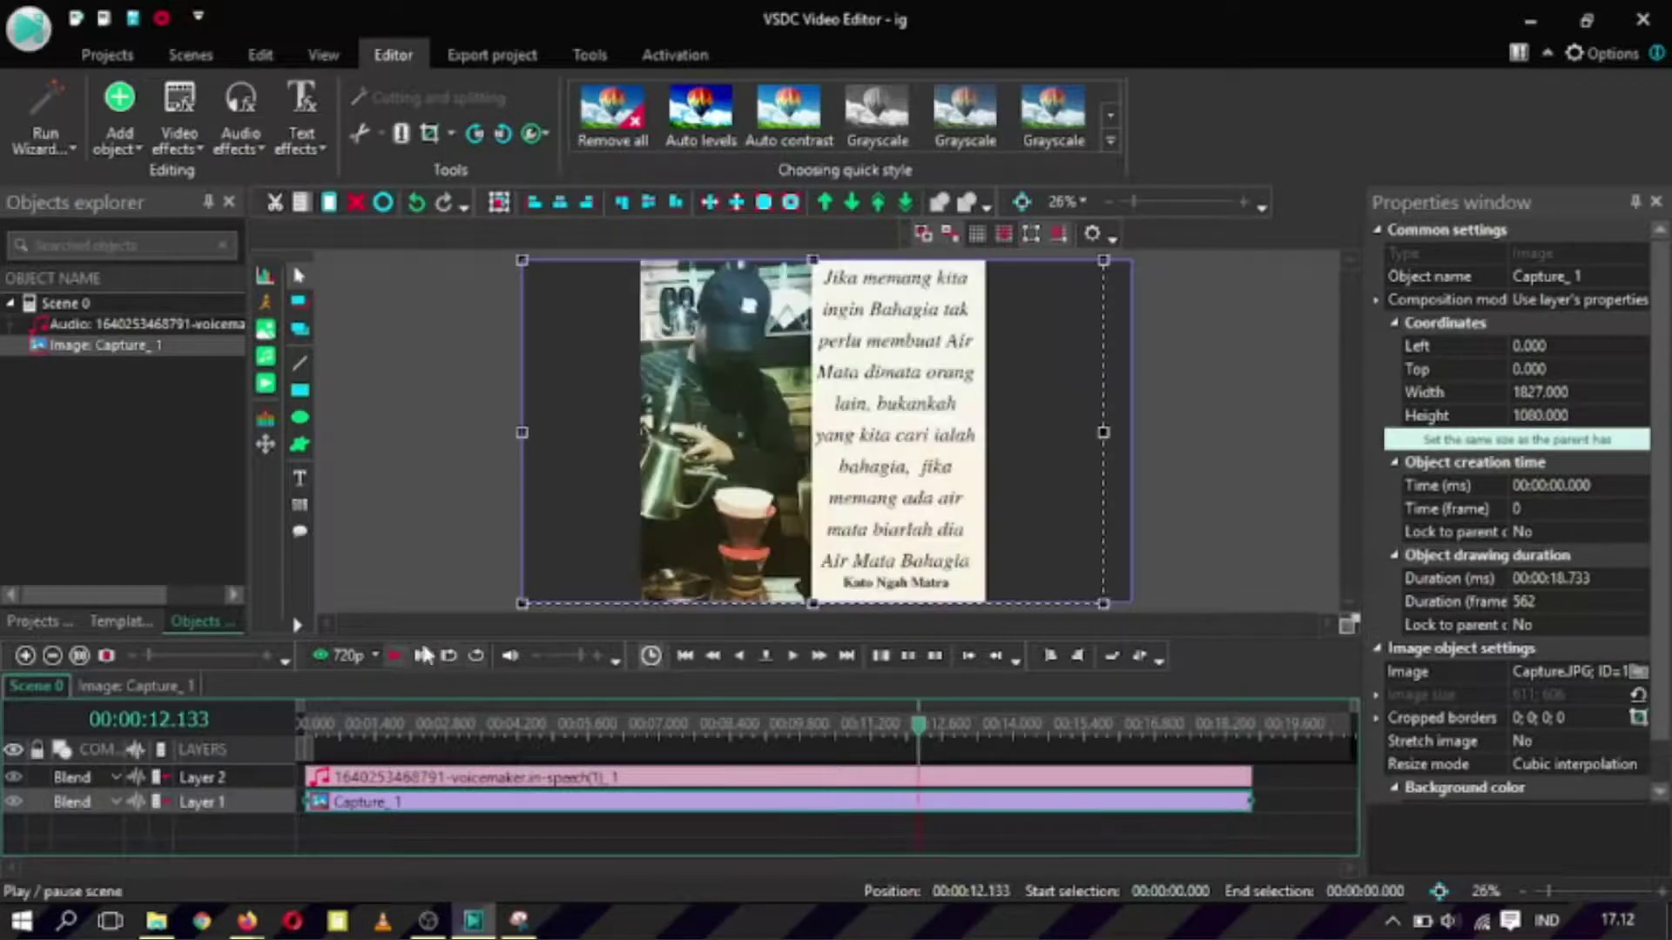
click(393, 660)
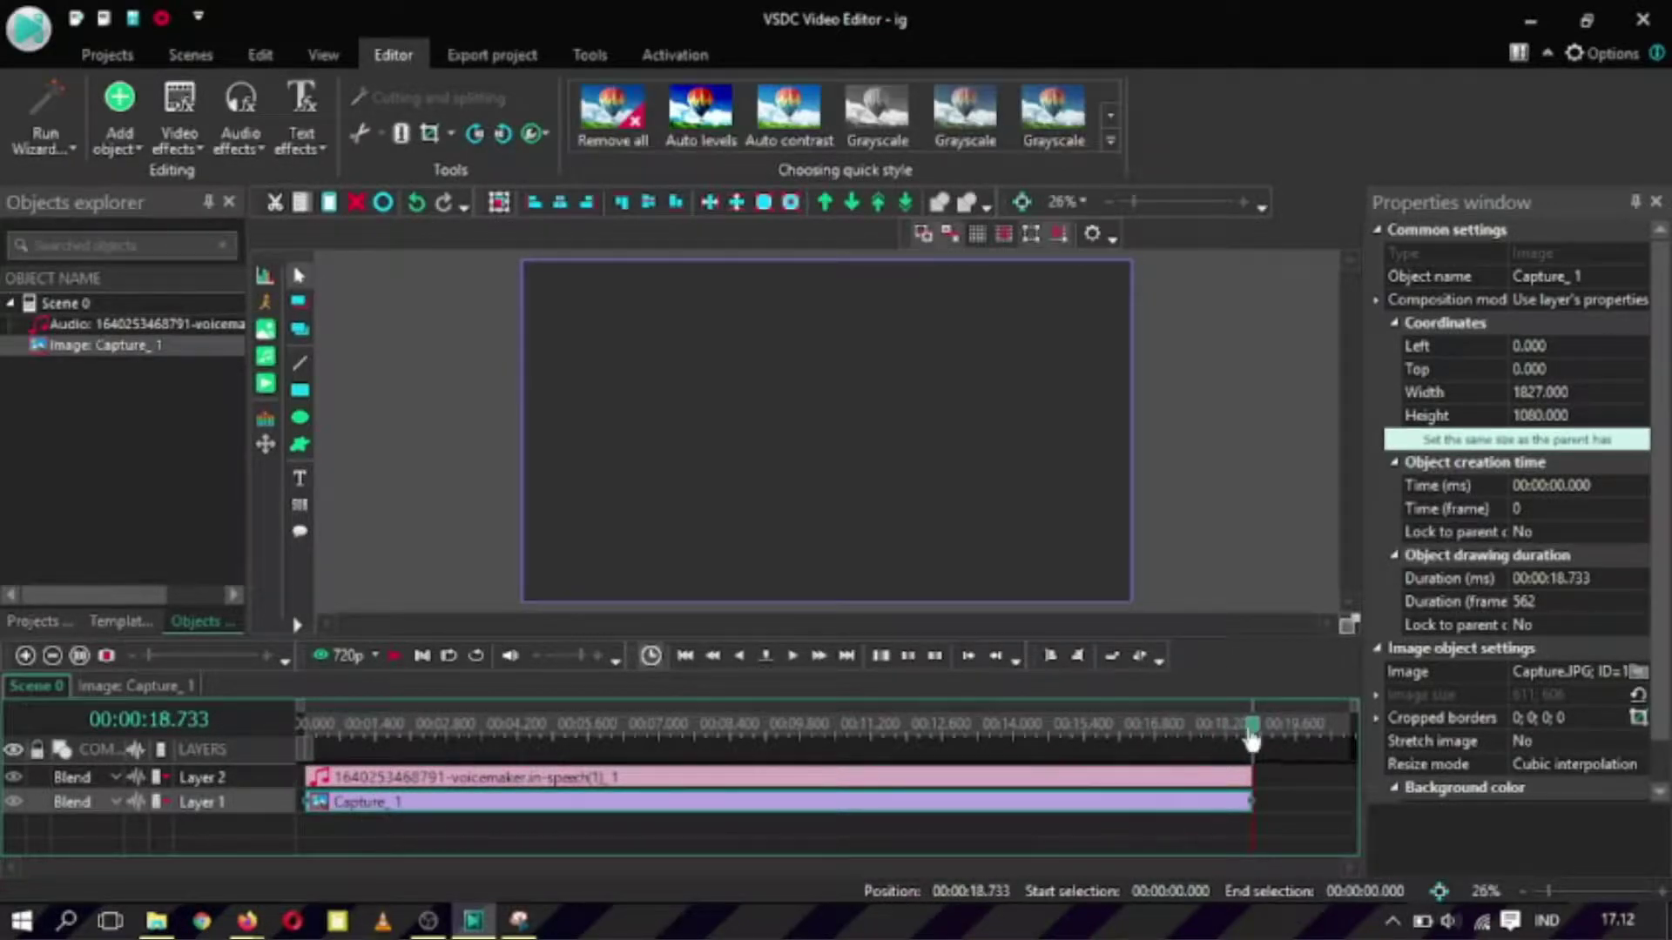
drag(1253, 730, 841, 728)
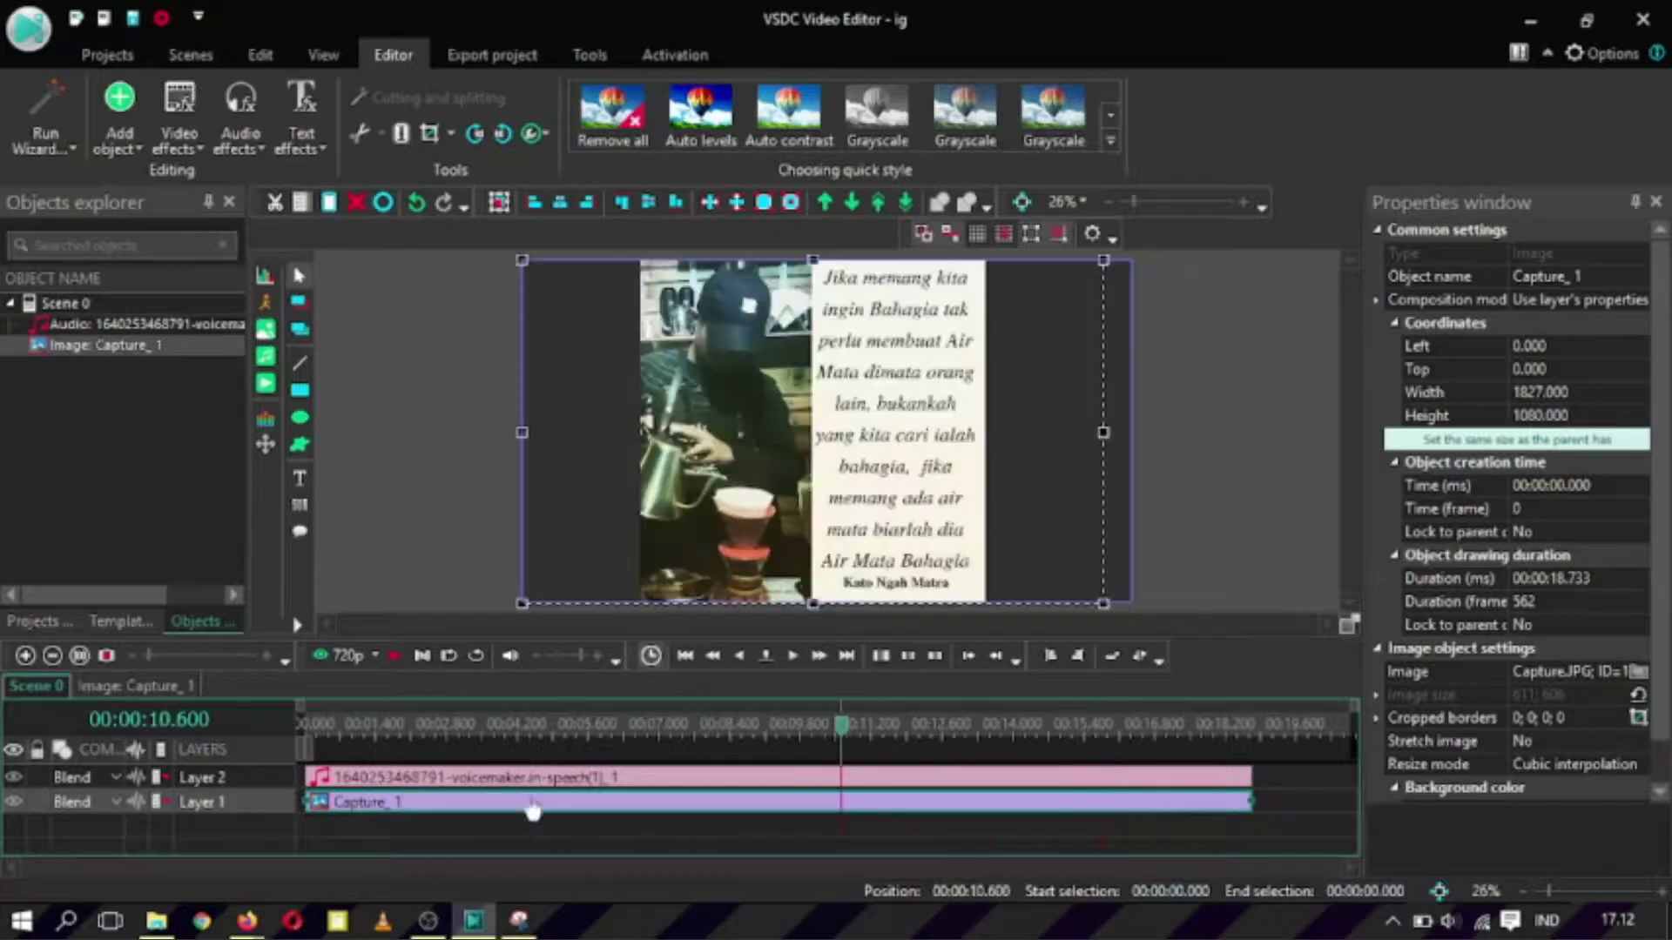
mouse_move(403, 808)
- Export a 600×600 MP4 with the Web > For Instagram preset, continuing with the free version
click(498, 60)
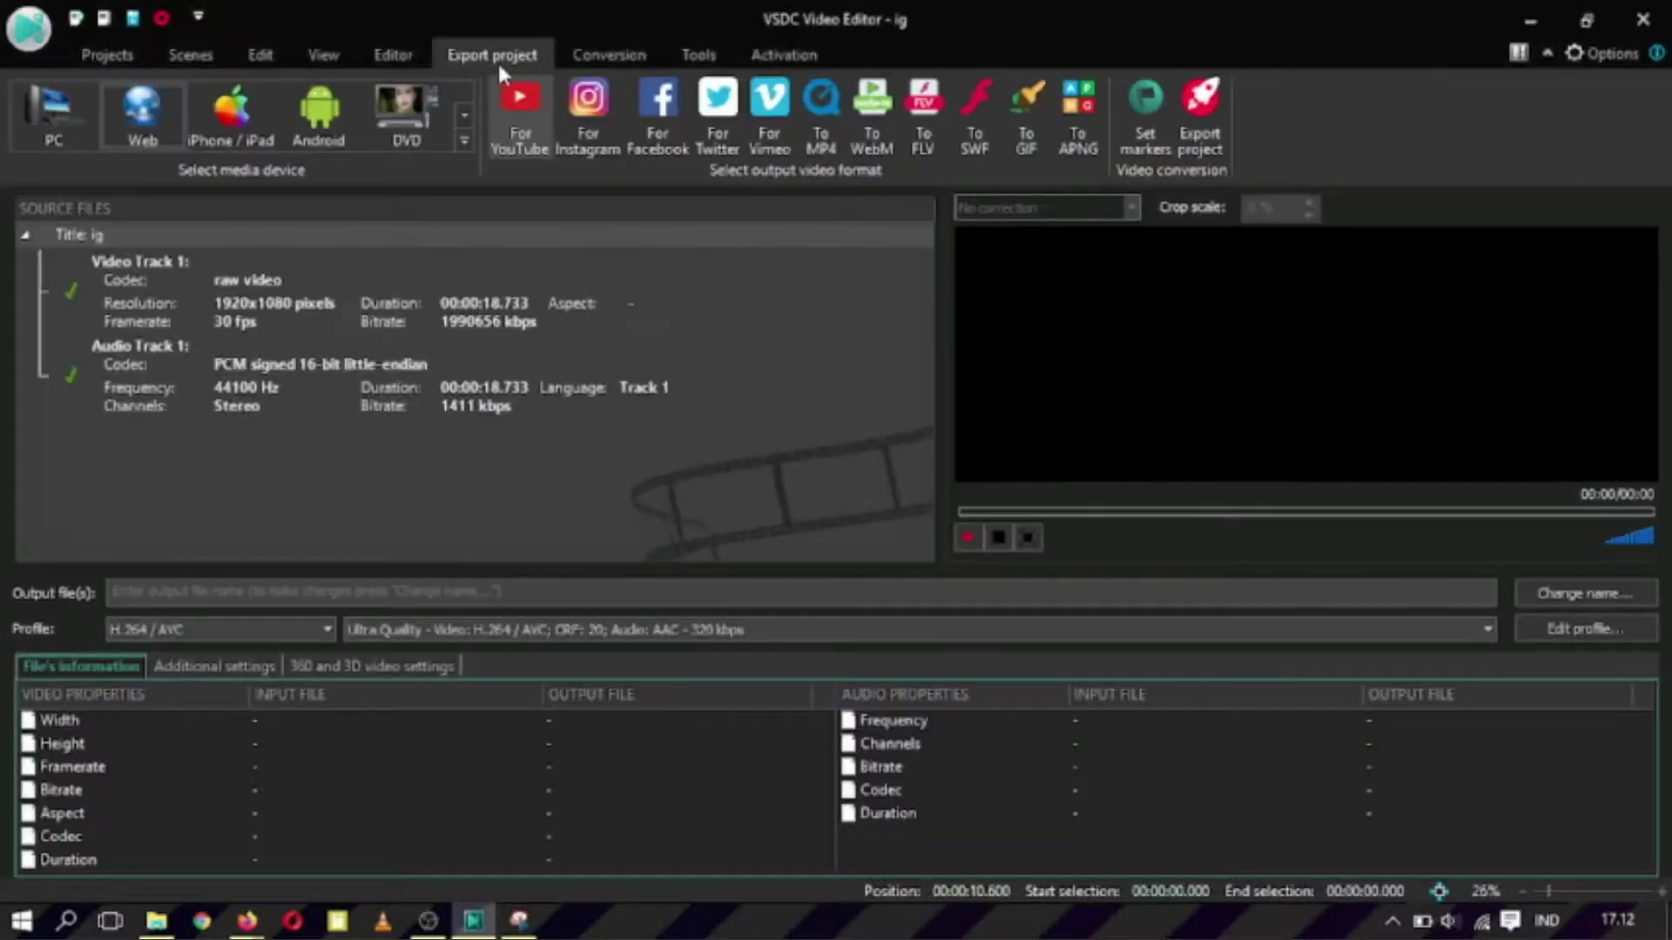
click(588, 126)
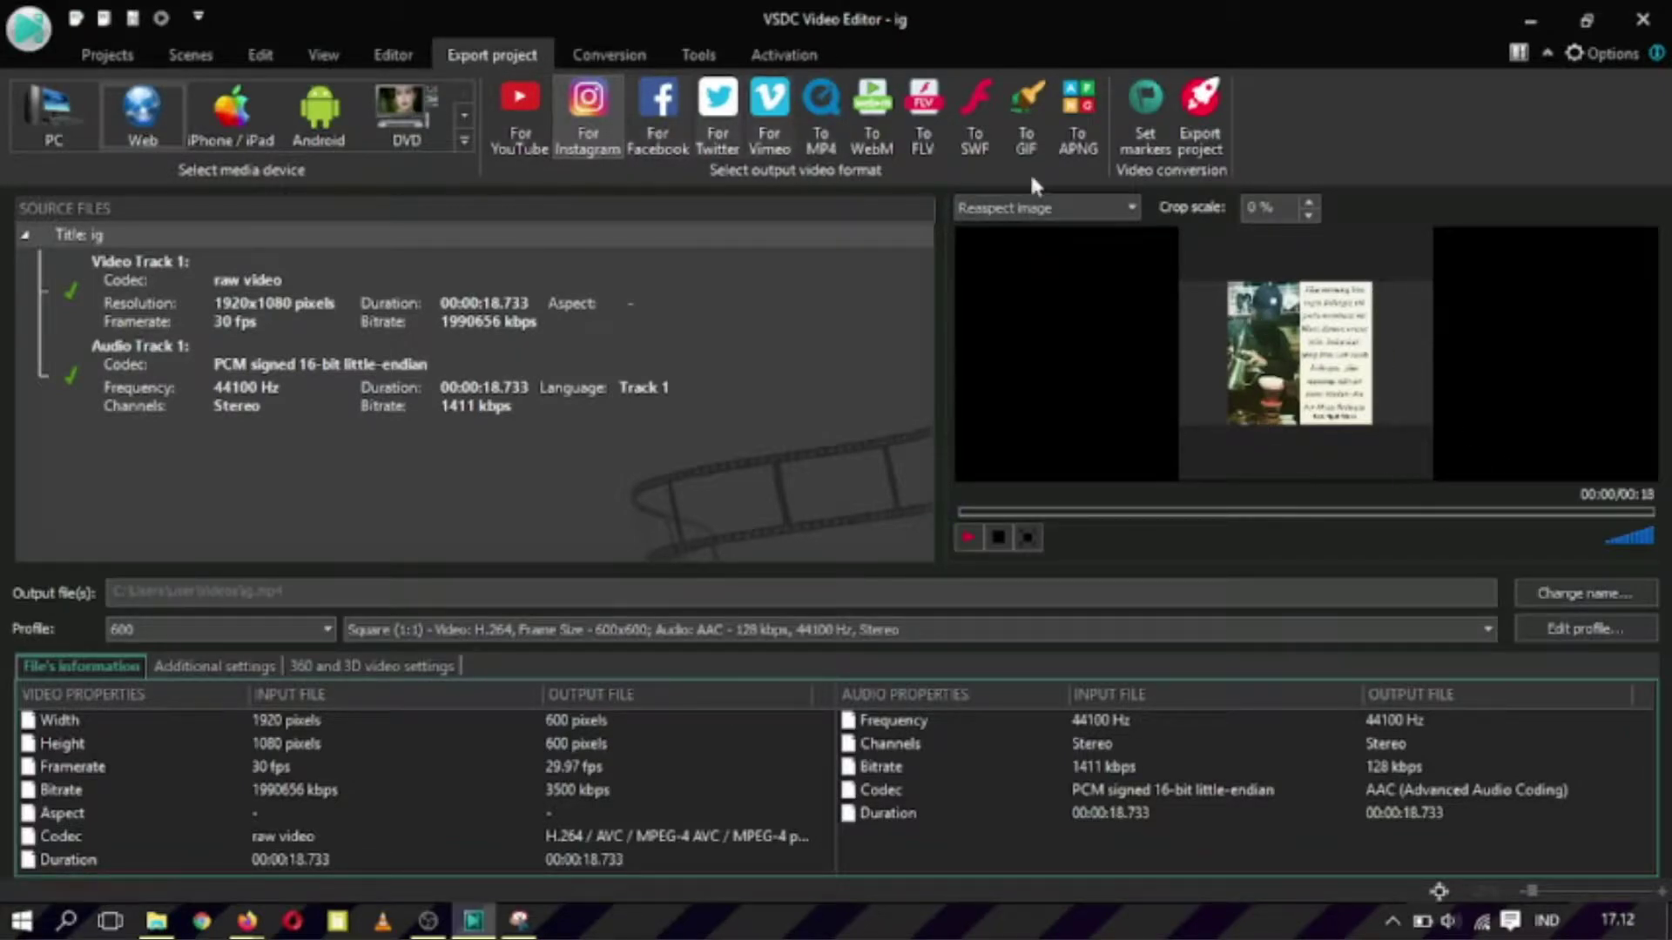
click(1202, 143)
click(944, 771)
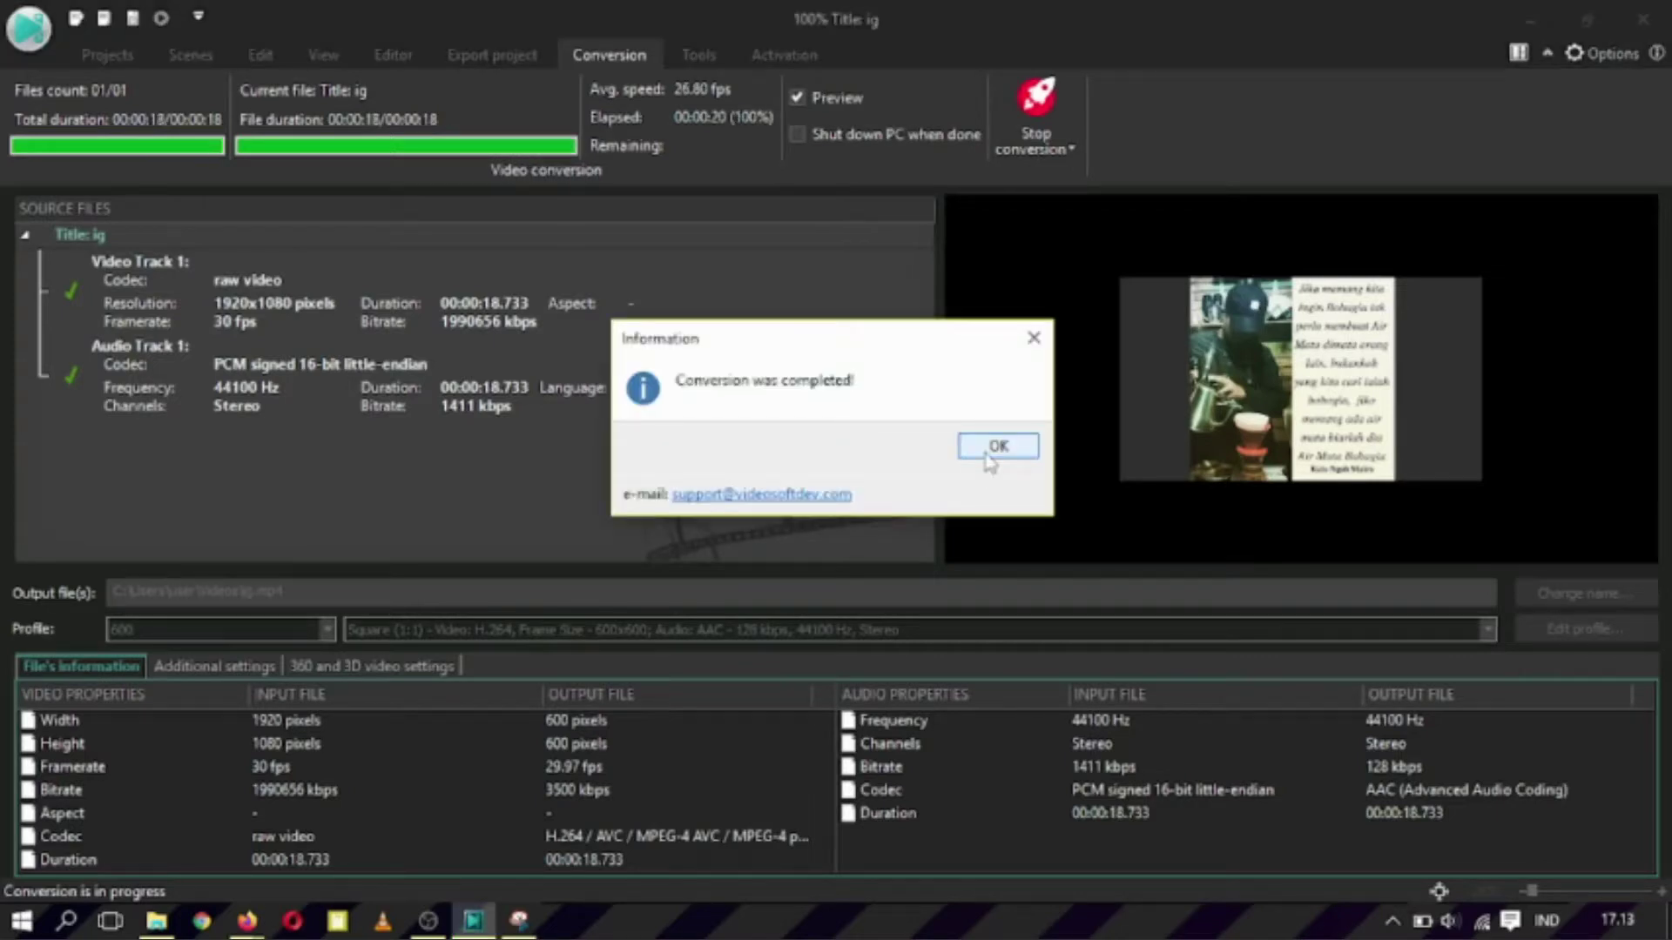
- Close the 'Conversion was completed!' message with OK
click(988, 453)
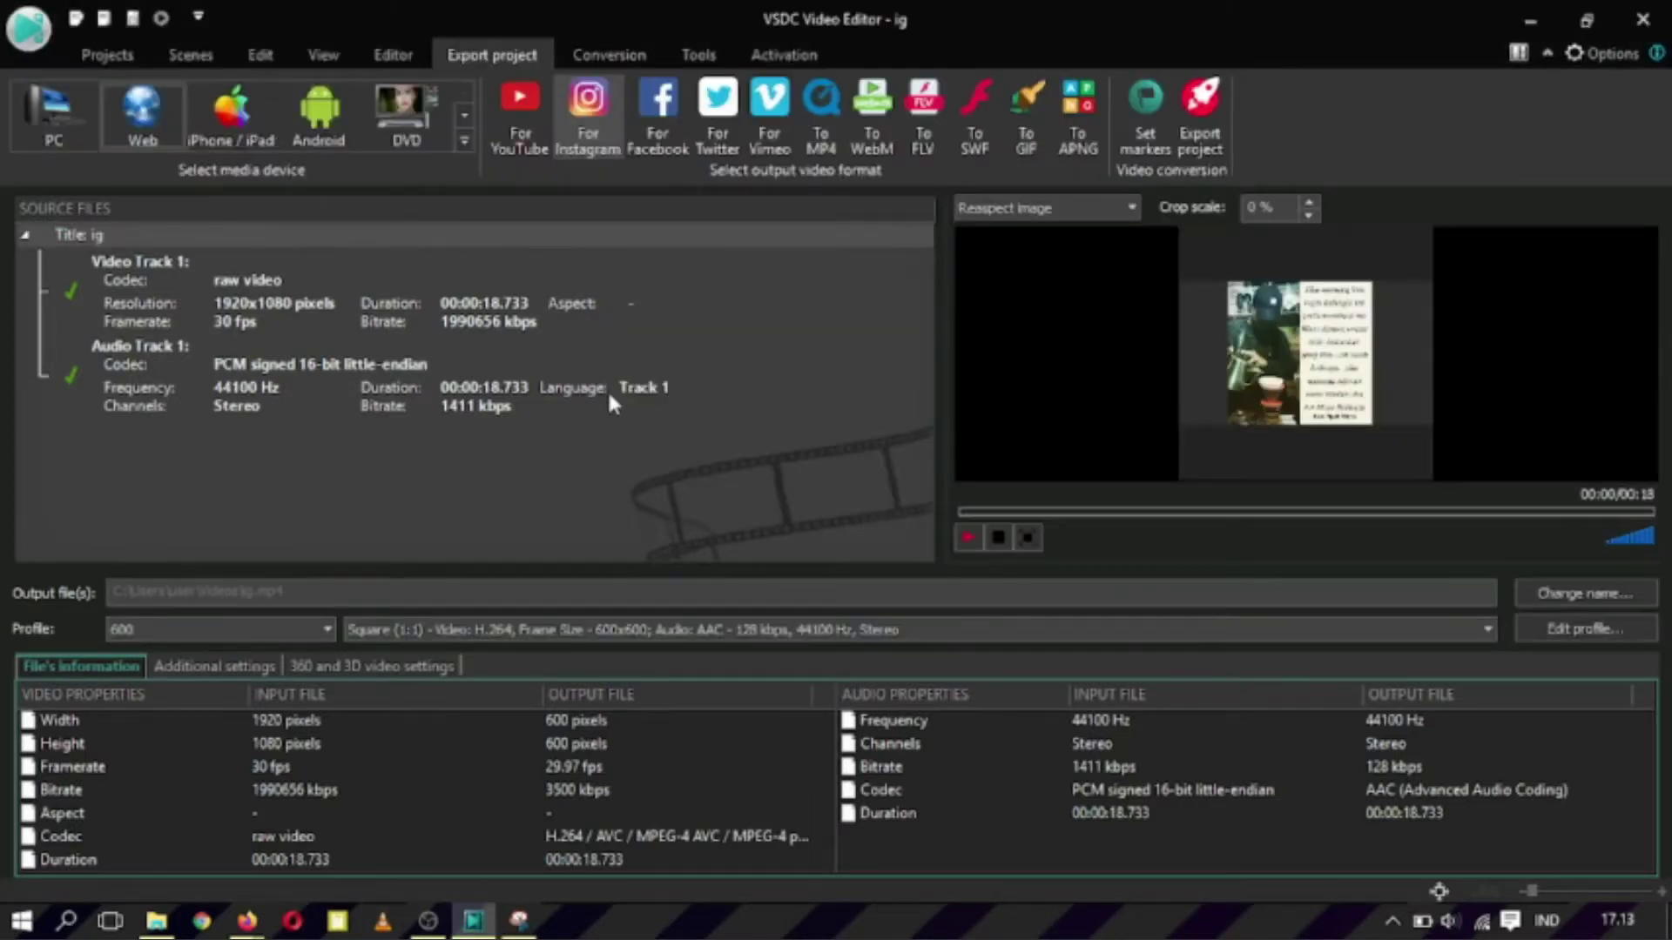